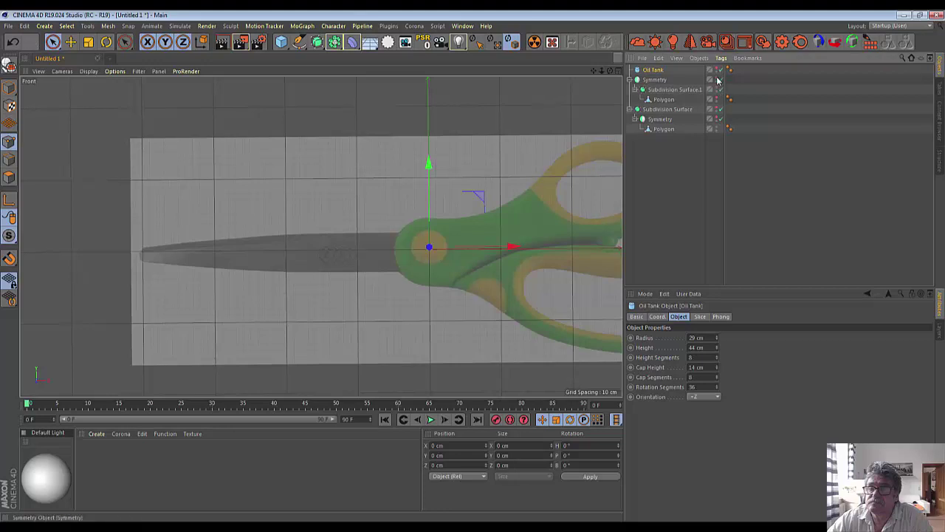
- Show the polygon cages on both handles, return to a maximized Front view, and list the spline tools
{"action": "left_click", "coordinate": [720, 109]}
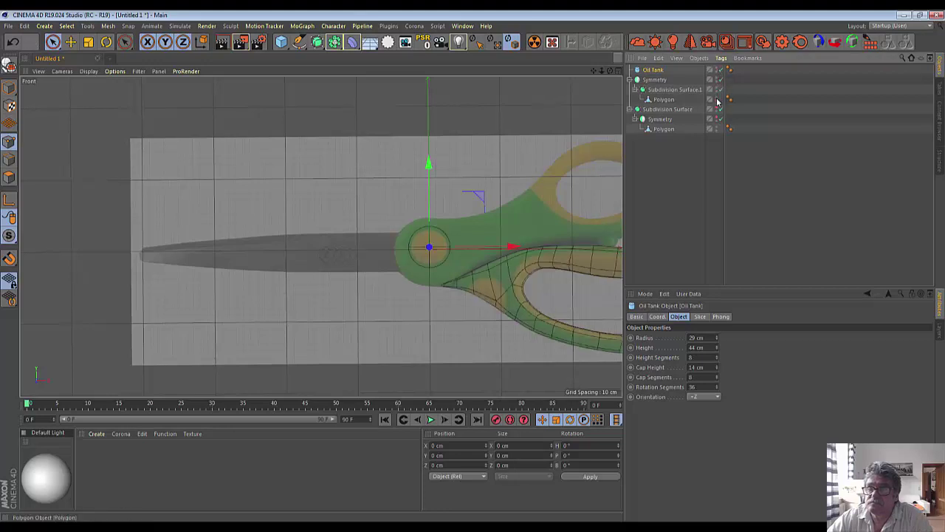
{"action": "left_click", "coordinate": [720, 119]}
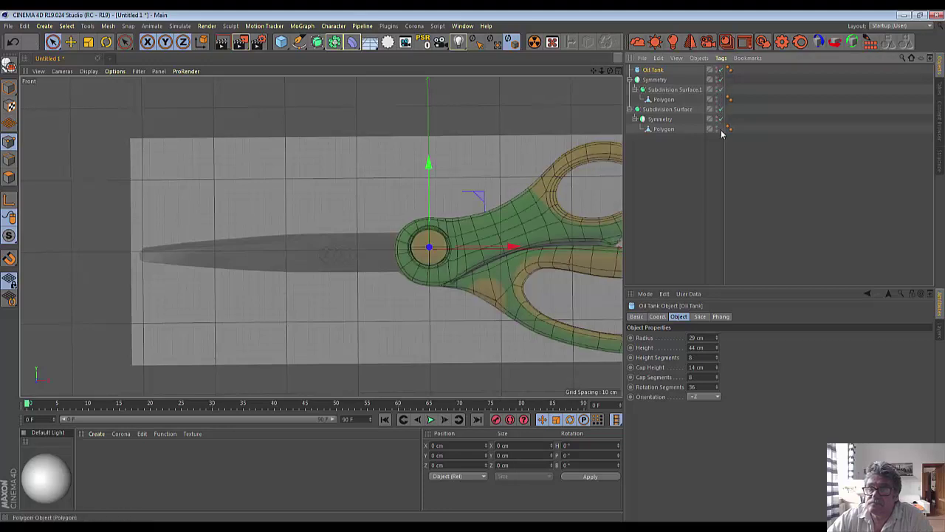
{"action": "left_click", "coordinate": [618, 72]}
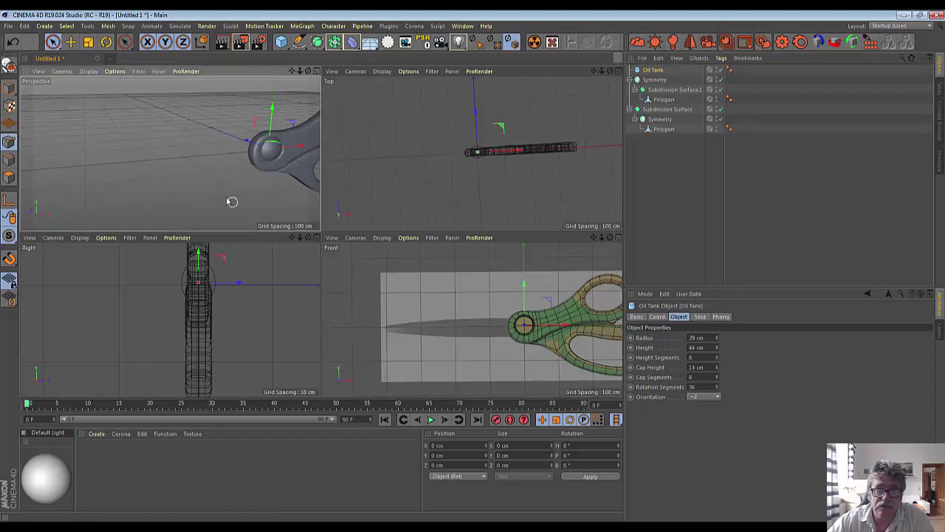
{"action": "left_click", "coordinate": [618, 237]}
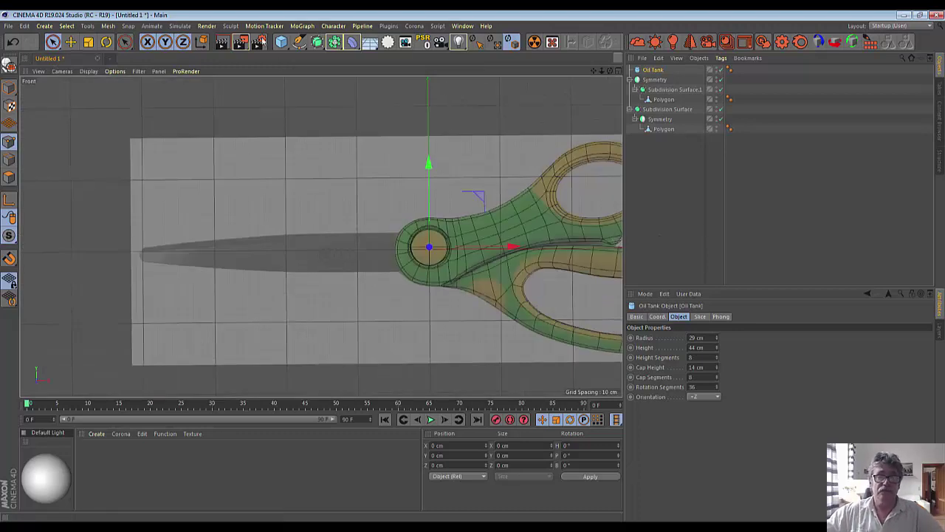
{"action": "left_click", "coordinate": [298, 42]}
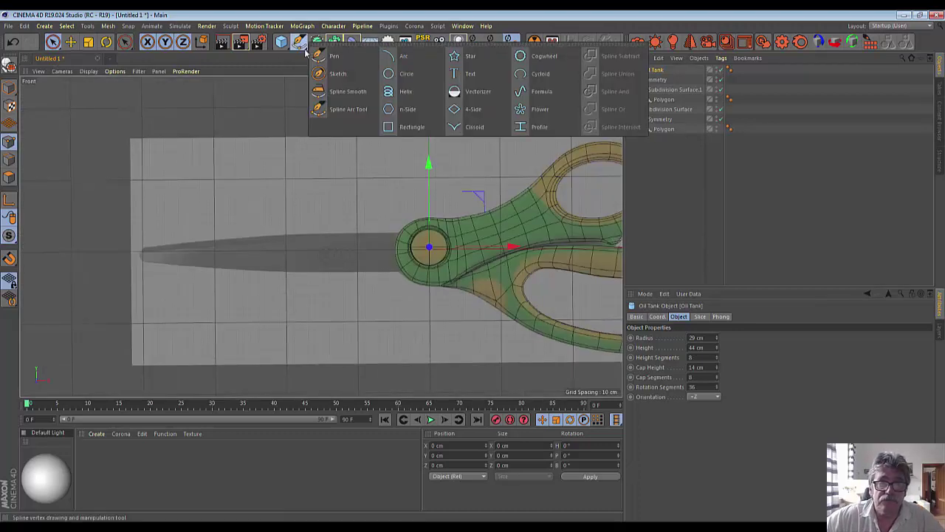
- Draw a Bezier spline from the pivot out to the blade tip and back along the lower edge
{"action": "left_click", "coordinate": [333, 56]}
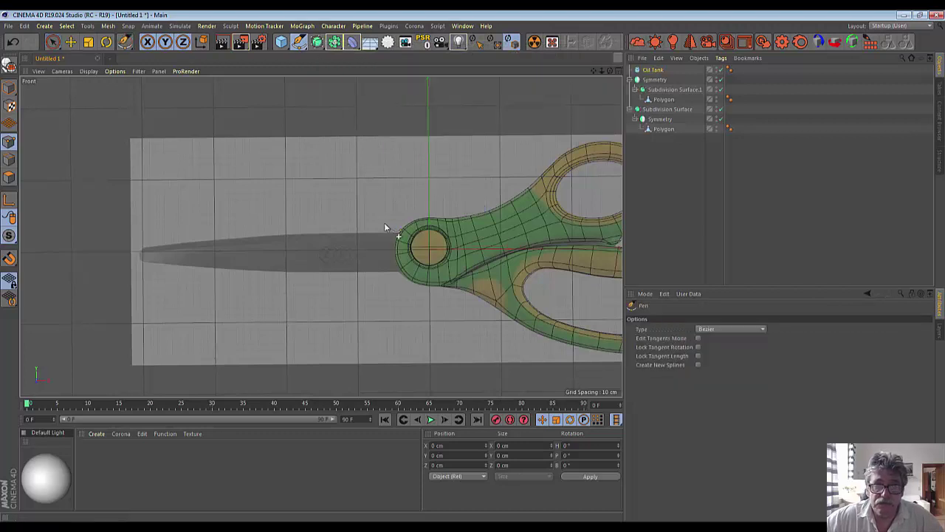
{"action": "left_click", "coordinate": [427, 233]}
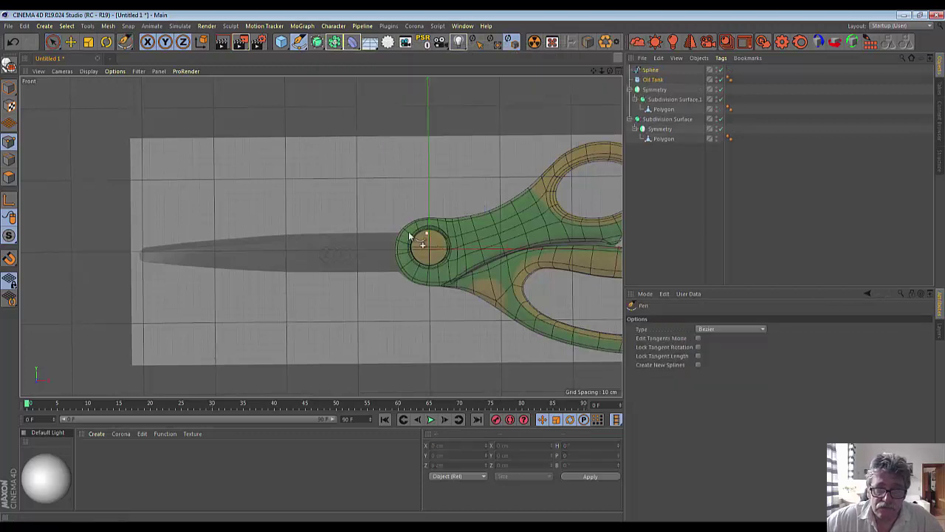
{"action": "left_click", "coordinate": [342, 237]}
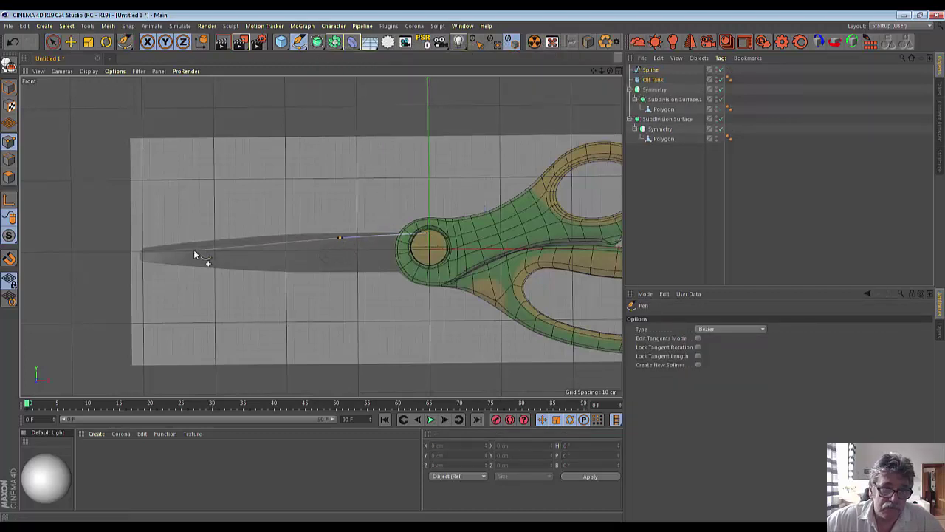
{"action": "left_click", "coordinate": [140, 252]}
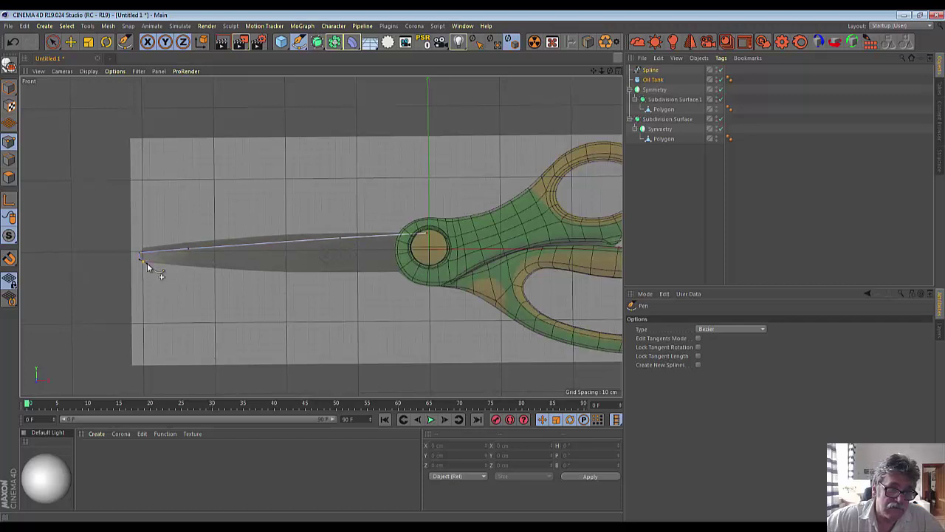
{"action": "left_click", "coordinate": [266, 272]}
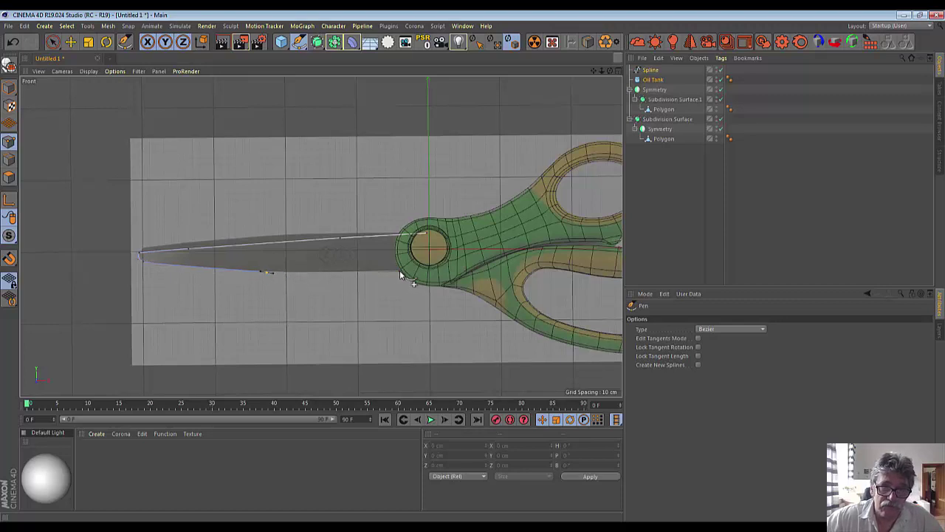
{"action": "left_click", "coordinate": [430, 271]}
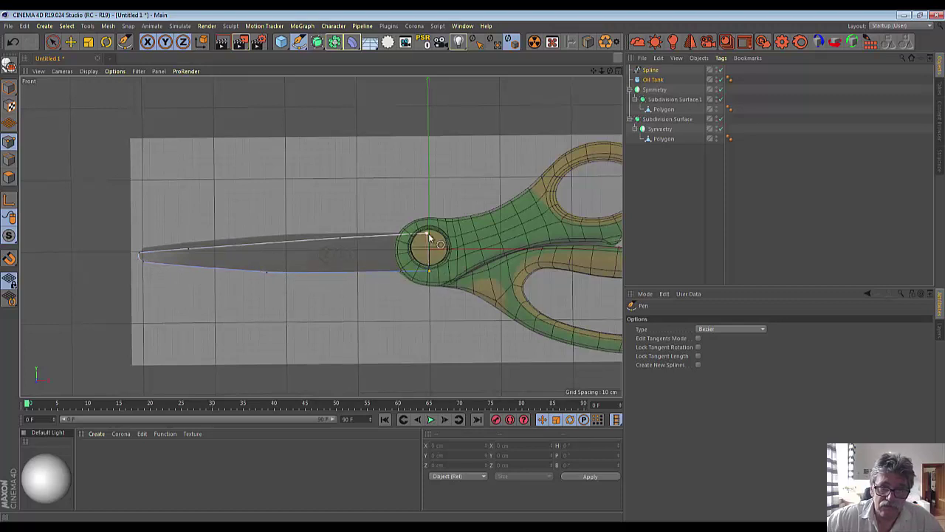
{"action": "left_click", "coordinate": [426, 234]}
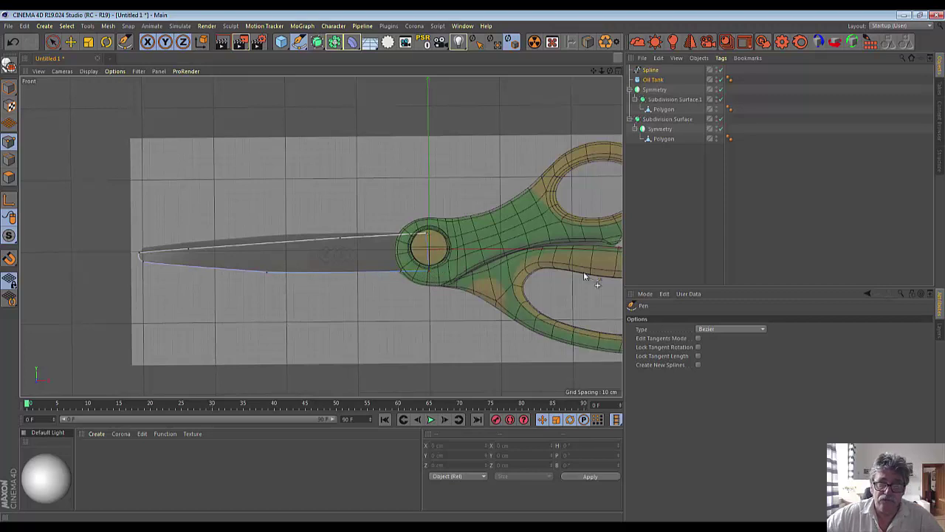
- Select the middle lower-edge spline point with Live Selection and nudge it right
{"action": "left_click", "coordinate": [58, 44]}
{"action": "left_click", "coordinate": [100, 56]}
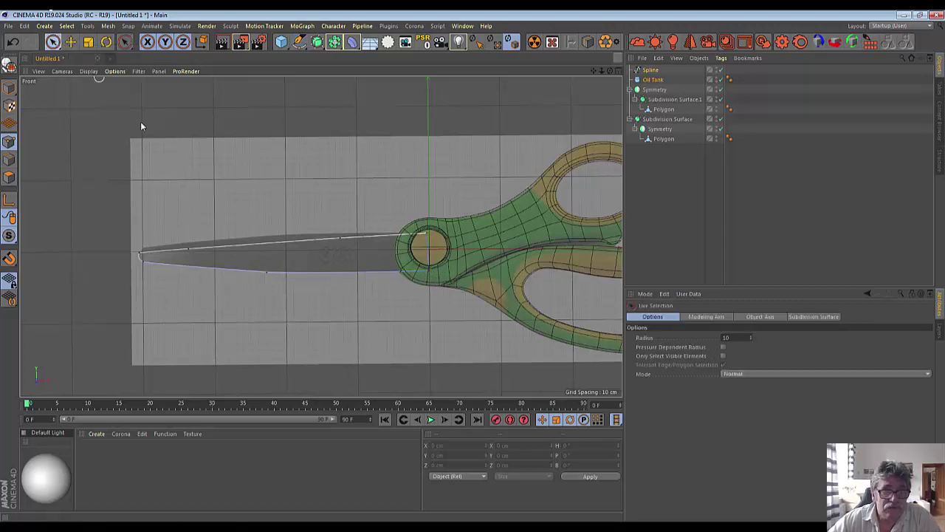
{"action": "left_click", "coordinate": [266, 272]}
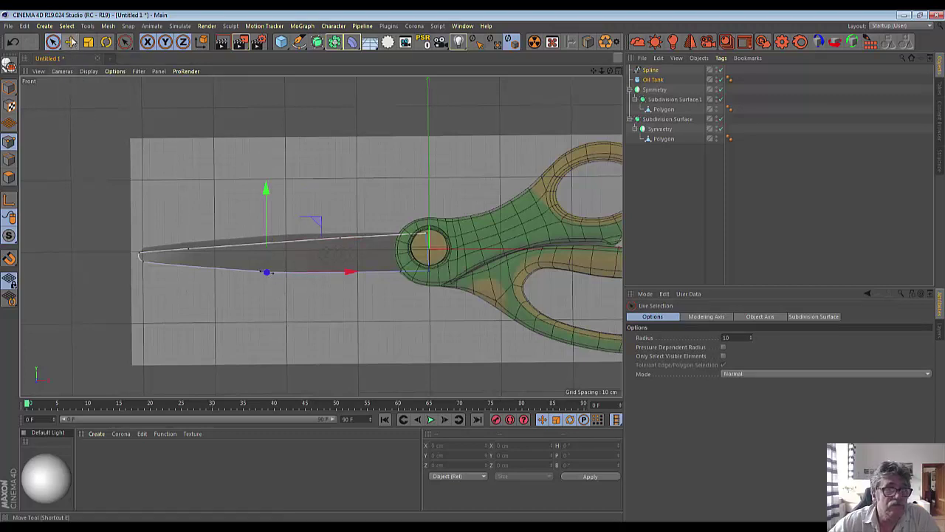
{"action": "left_click", "coordinate": [70, 42]}
{"action": "left_click_drag", "start_coordinate": [273, 275], "coordinate": [278, 275]}
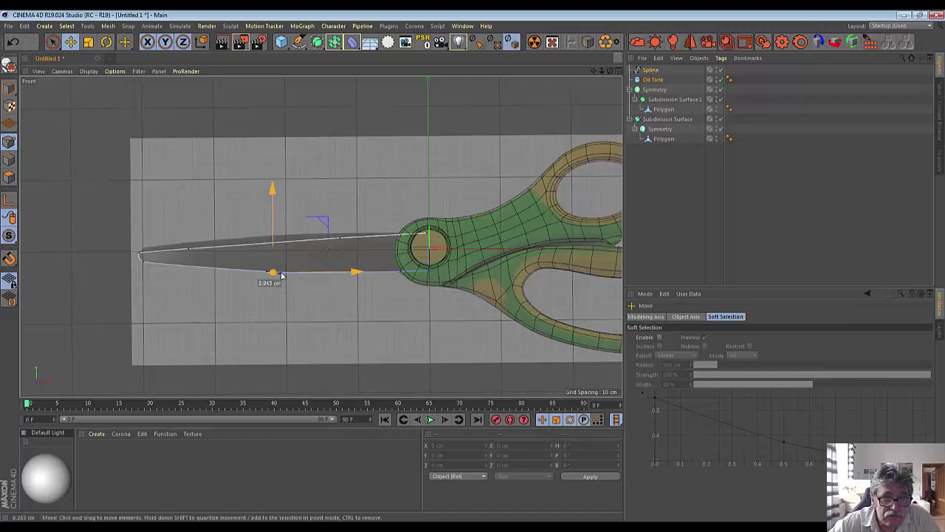
- Zoom in and refine that point so it sits on the blade's bottom edge
{"action": "left_click", "coordinate": [282, 286]}
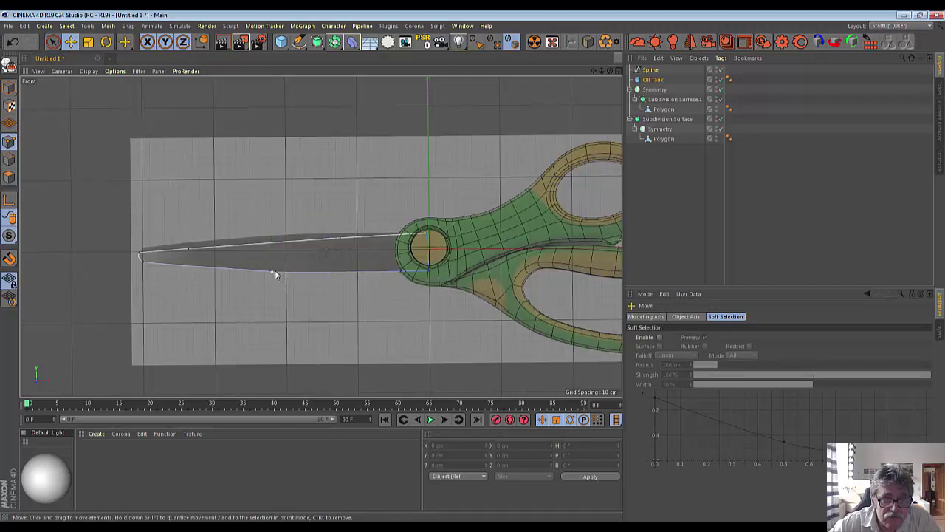
{"action": "left_click", "coordinate": [273, 273]}
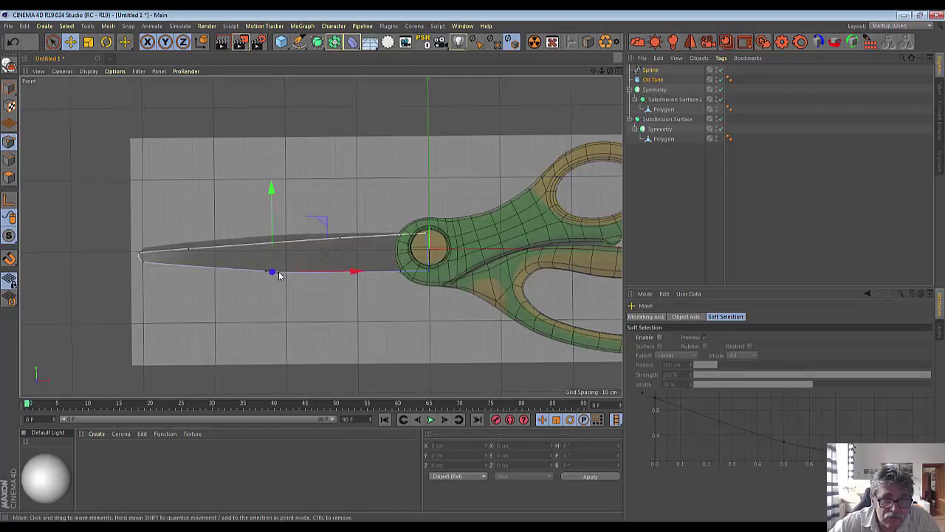
{"action": "left_click_drag", "start_coordinate": [278, 274], "coordinate": [281, 276]}
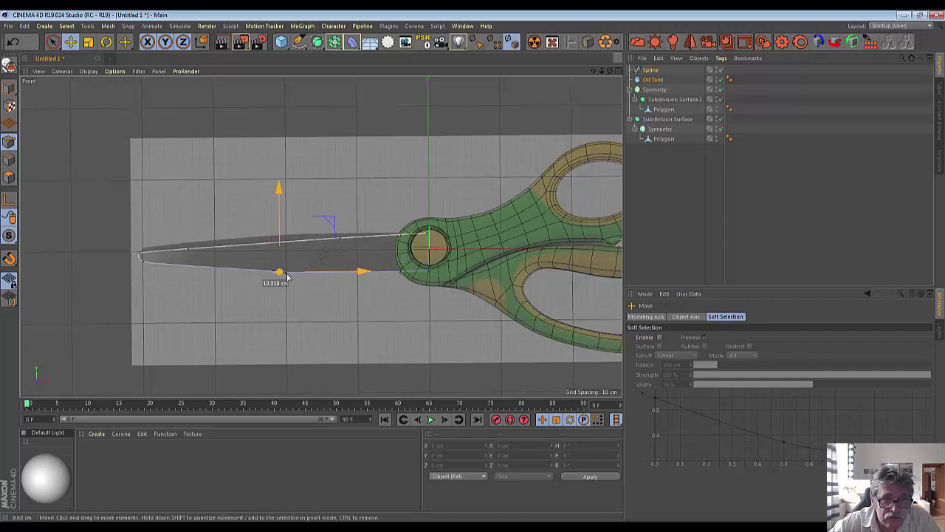
{"action": "left_click", "coordinate": [281, 276]}
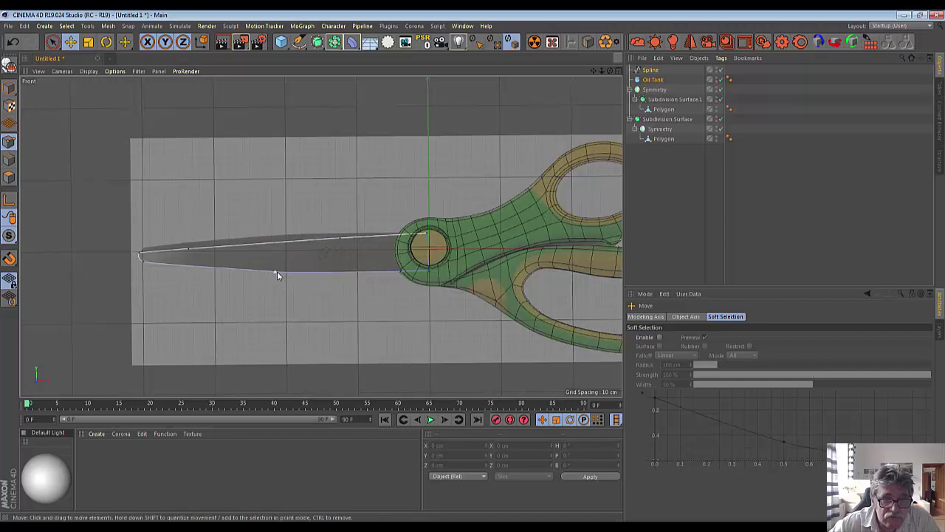
{"action": "left_click", "coordinate": [277, 274]}
{"action": "scroll", "coordinate": [281, 274], "scroll_direction": "up", "scroll_amount": 1}
{"action": "scroll", "coordinate": [284, 270], "scroll_direction": "up", "scroll_amount": 3}
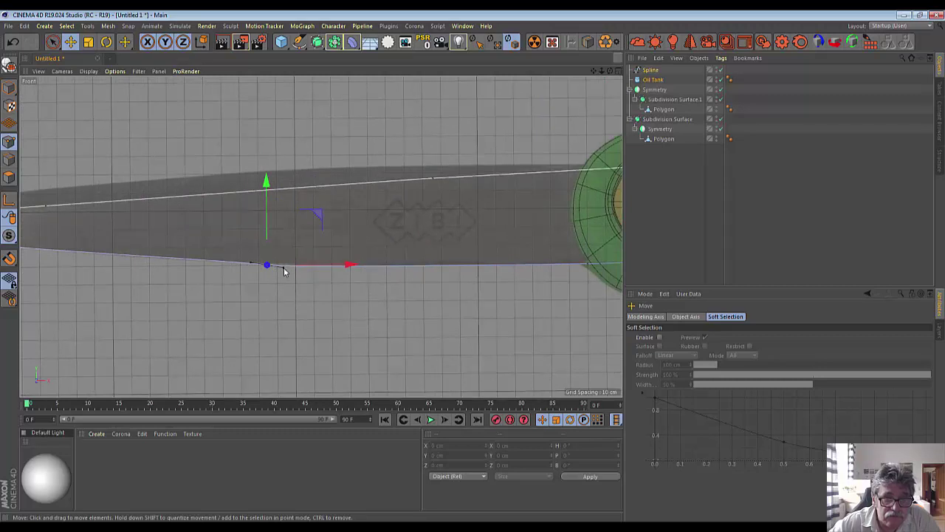
{"action": "left_click_drag", "start_coordinate": [285, 272], "coordinate": [287, 270]}
{"action": "left_click", "coordinate": [285, 270]}
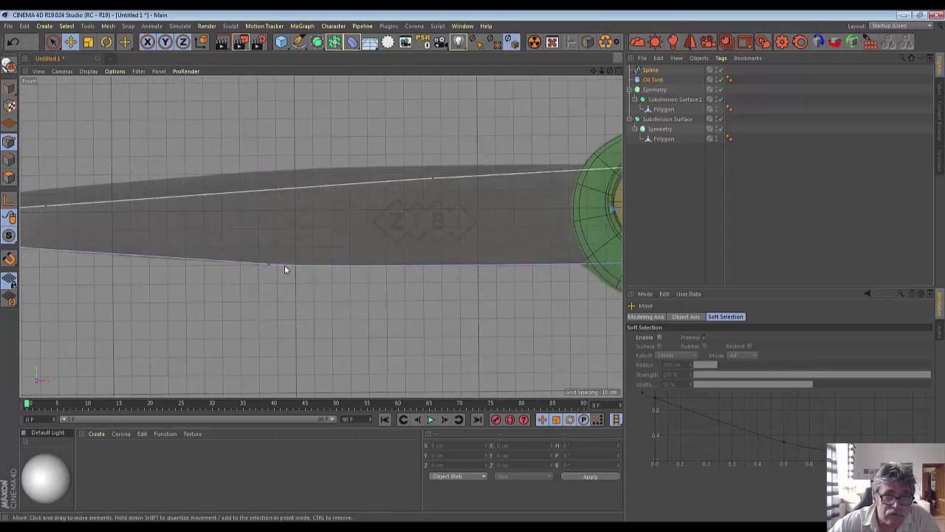
{"action": "left_click", "coordinate": [268, 264]}
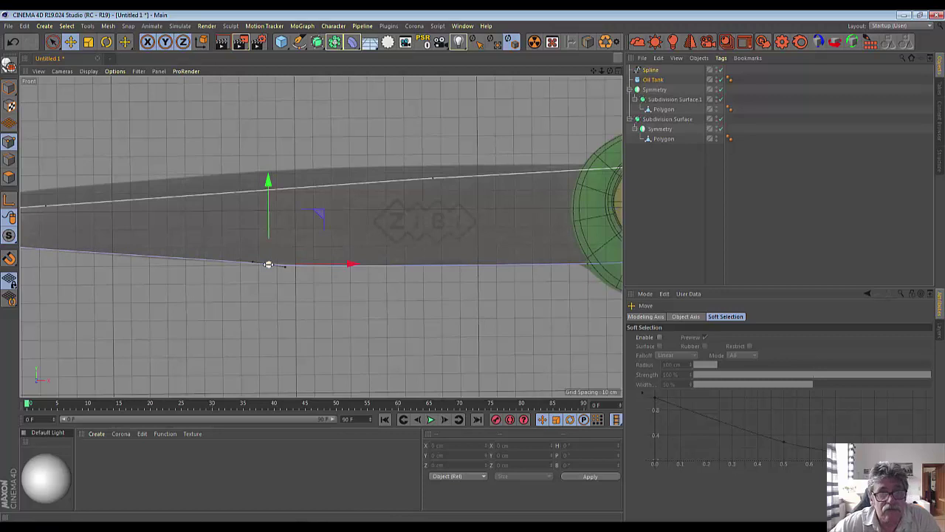
- Make the Oil Tank editable, shift the lower-edge spline point, and give it Soft Interpolation
{"action": "left_click", "coordinate": [8, 64]}
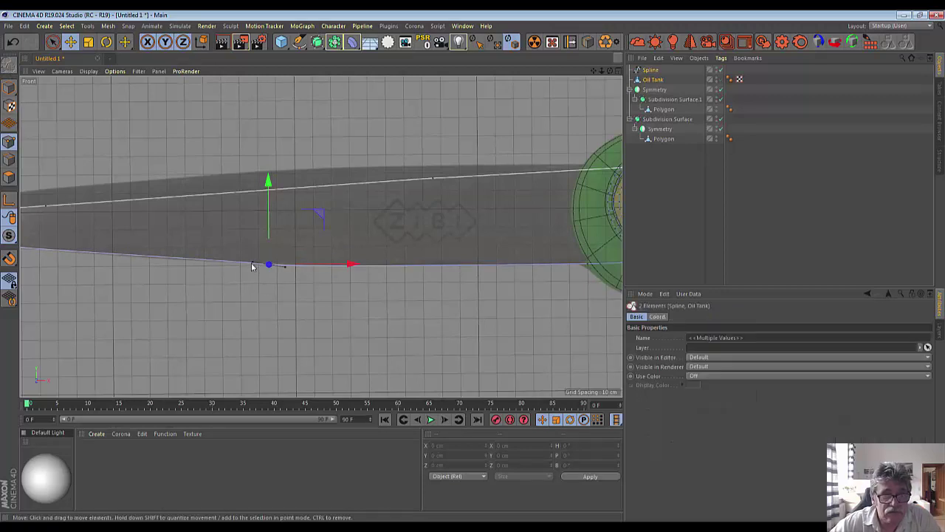
{"action": "left_click_drag", "start_coordinate": [253, 265], "coordinate": [249, 265]}
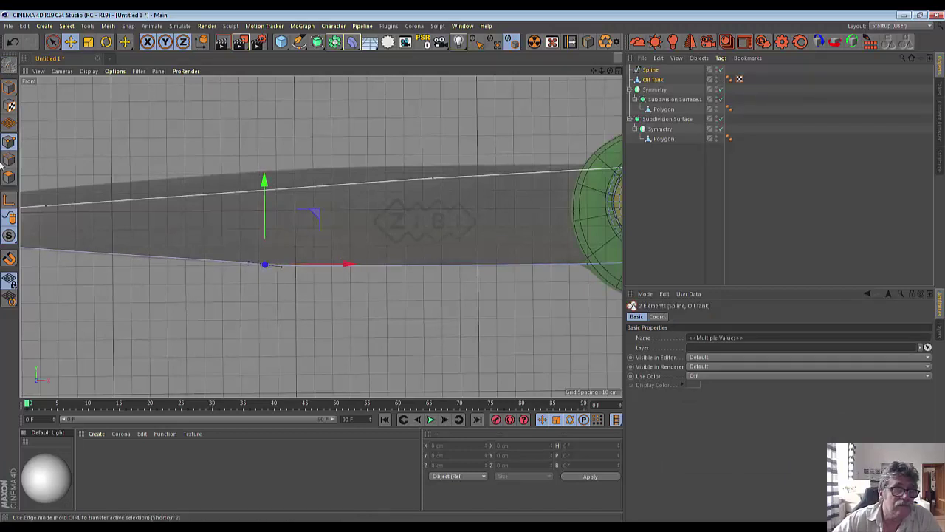
{"action": "left_click", "coordinate": [280, 270]}
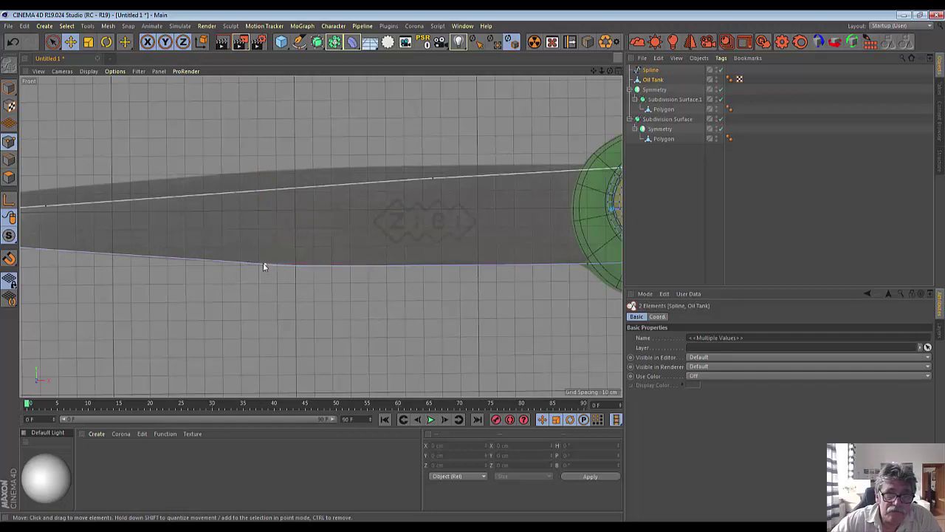
{"action": "left_click", "coordinate": [265, 264]}
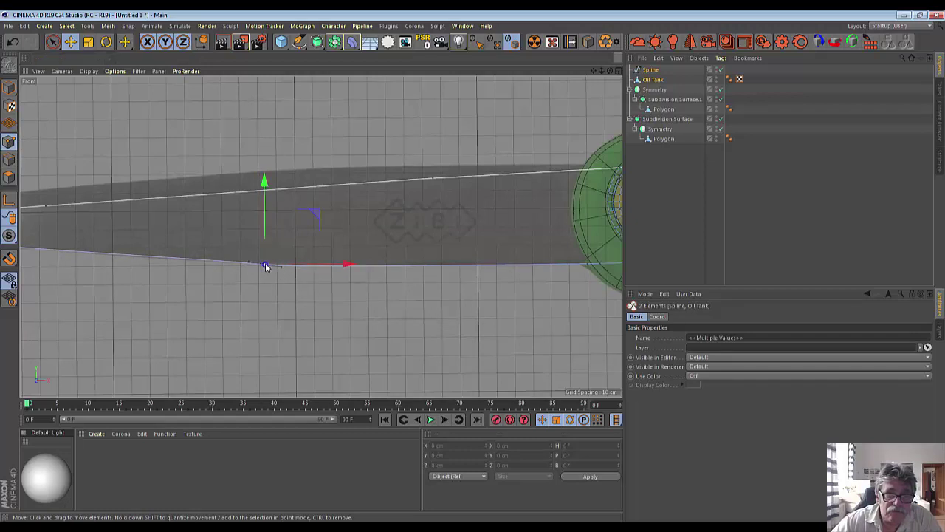
{"action": "right_click", "coordinate": [362, 219]}
{"action": "left_click", "coordinate": [417, 260]}
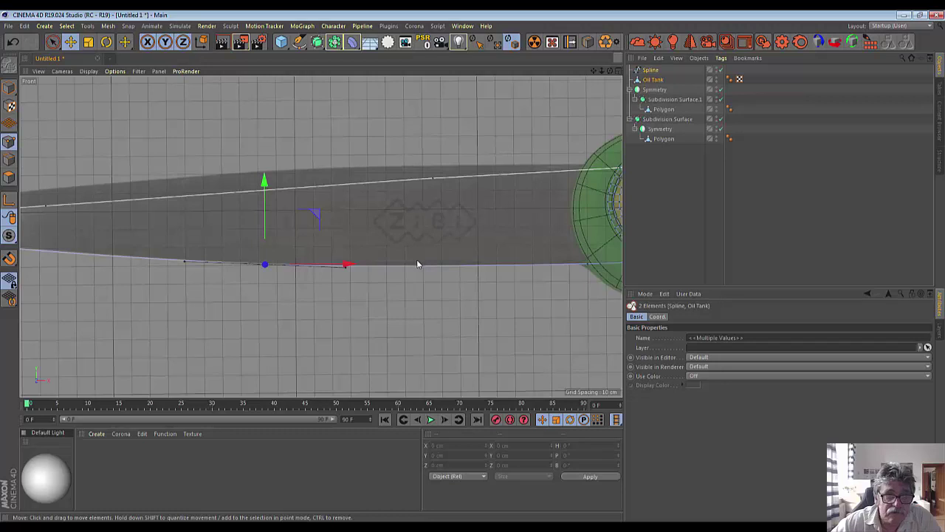
{"action": "scroll", "coordinate": [402, 288], "scroll_direction": "down", "scroll_amount": 3}
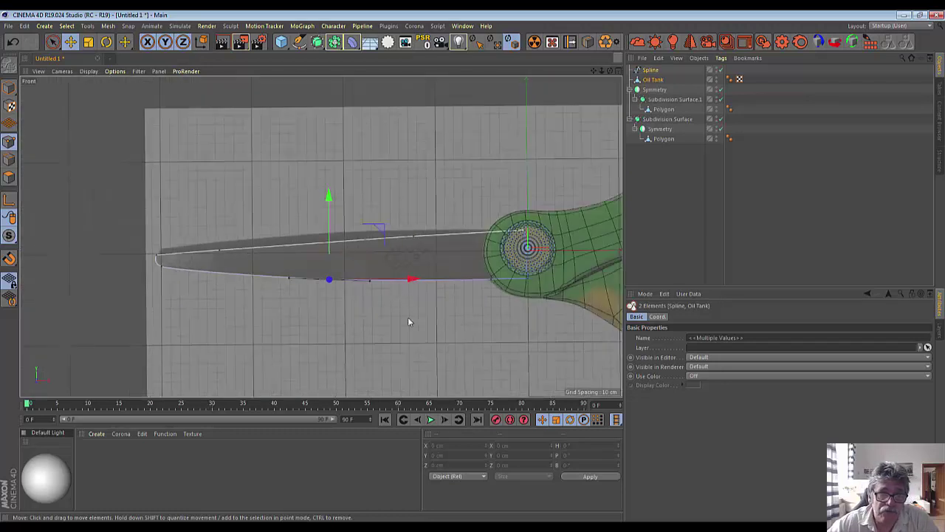
- Apply Equal Tangent Length to the blade spline points, then select only the Spline object
{"action": "left_click", "coordinate": [221, 251]}
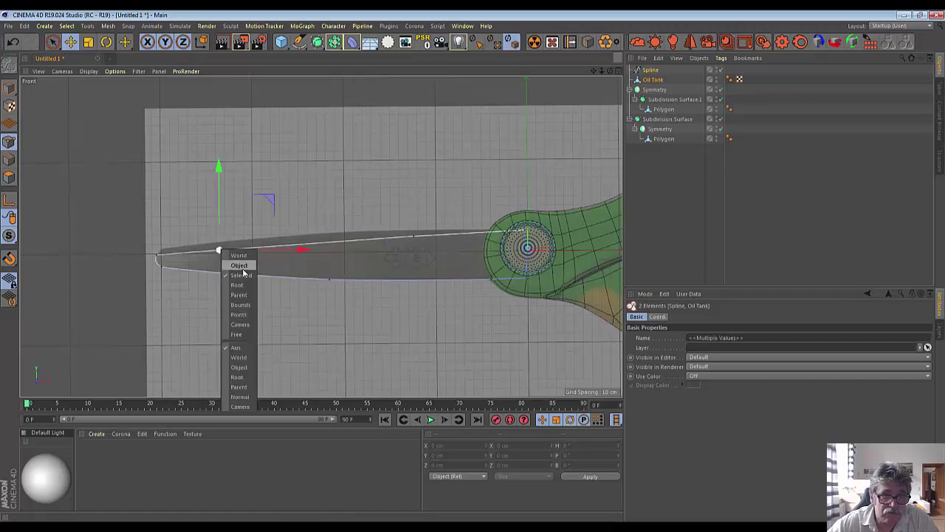
{"action": "key", "text": "Escape"}
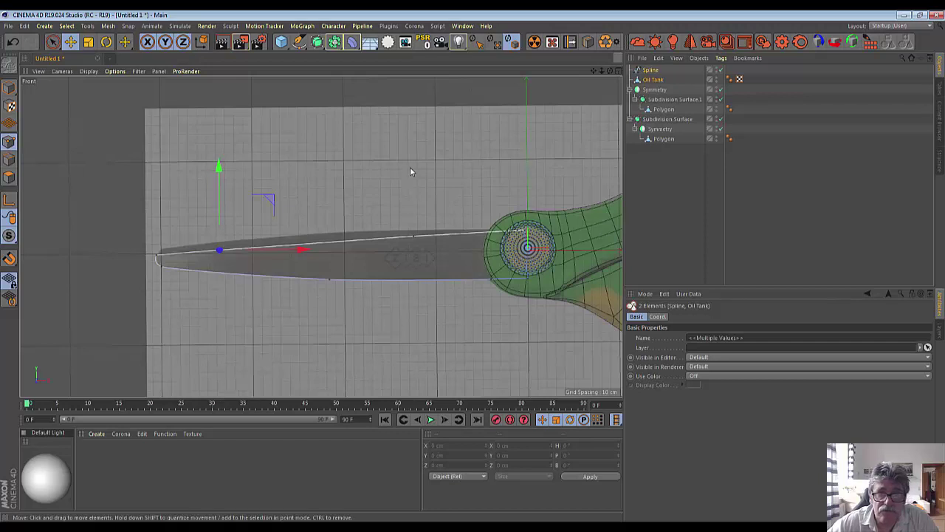
{"action": "right_click", "coordinate": [474, 138]}
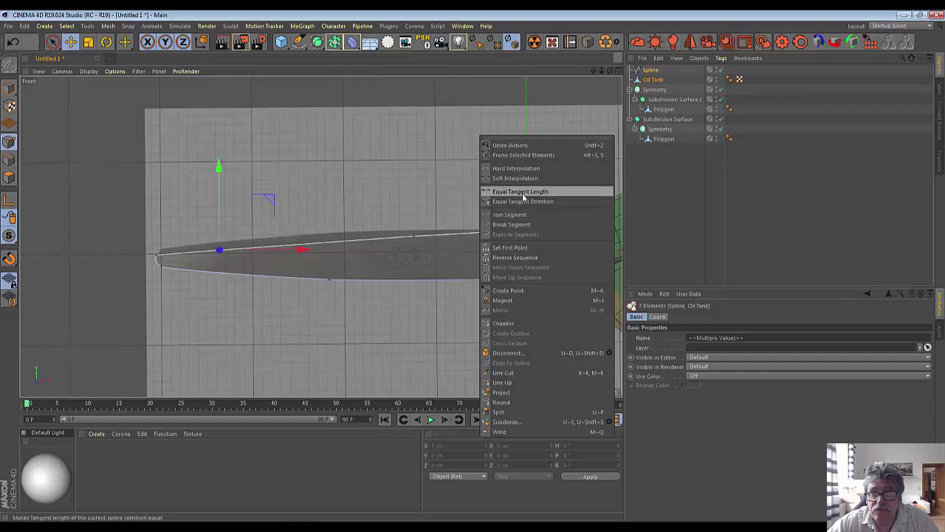
{"action": "left_click", "coordinate": [518, 169]}
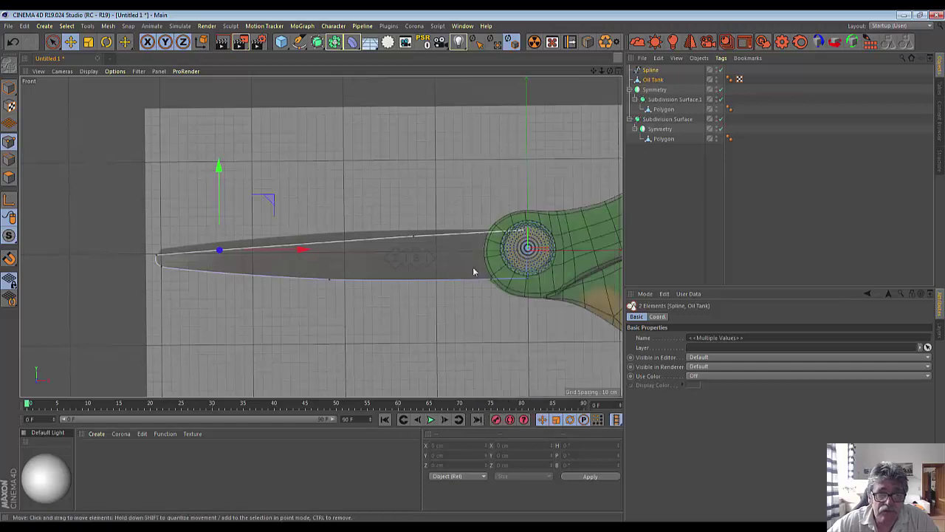
{"action": "left_click", "coordinate": [428, 303]}
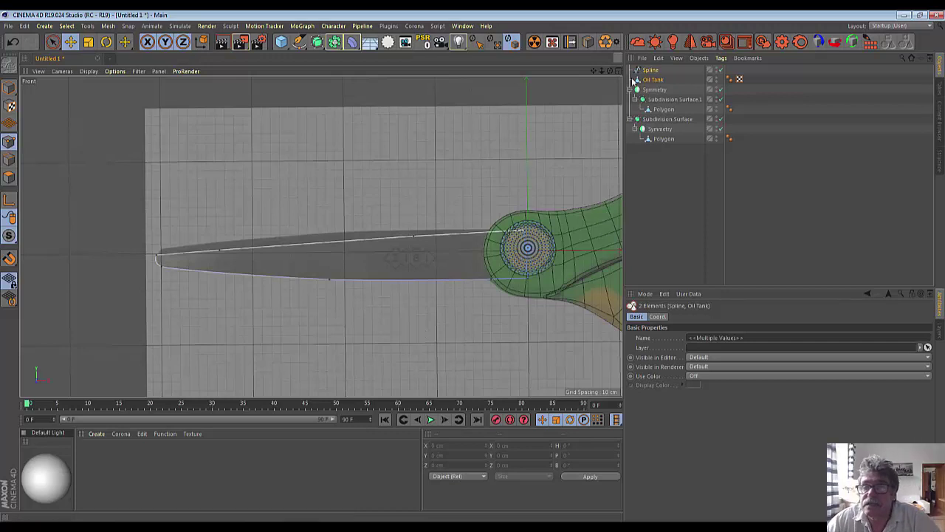
{"action": "left_click", "coordinate": [650, 70]}
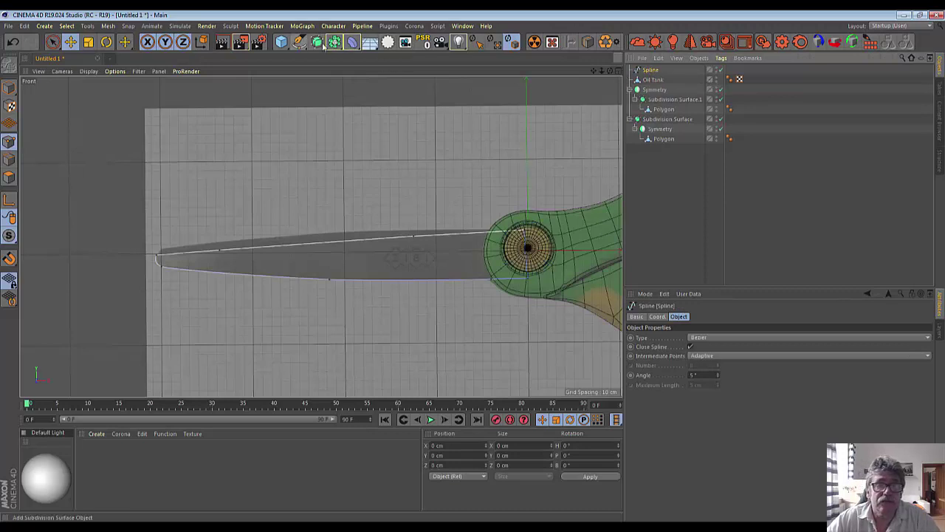
- Add an Extrude generator with the blade spline as its child, viewed in Perspective
{"action": "left_click_drag", "start_coordinate": [323, 44], "coordinate": [434, 57]}
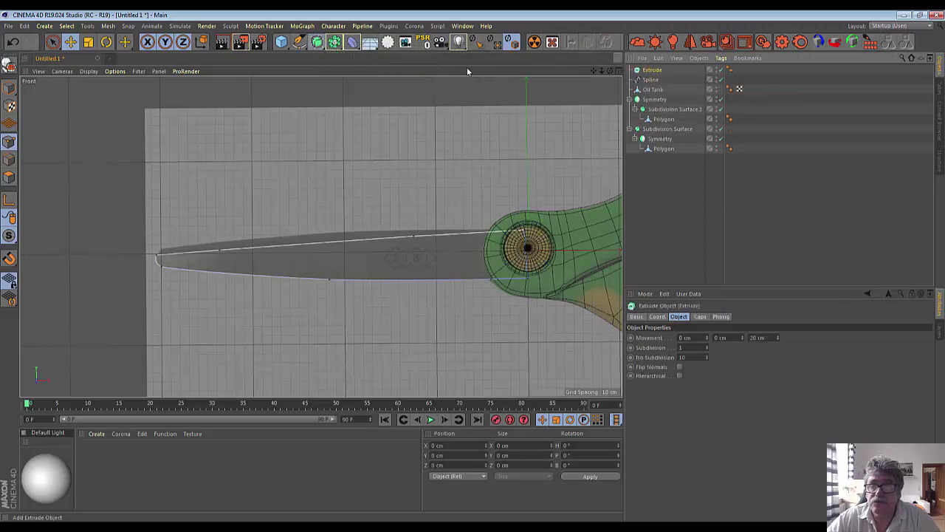
{"action": "left_click_drag", "start_coordinate": [647, 71], "coordinate": [646, 72]}
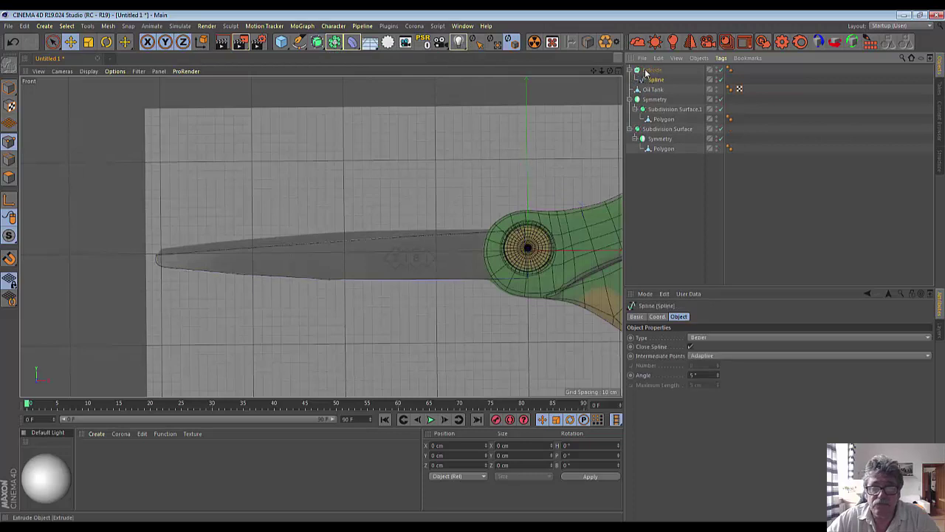
{"action": "left_click", "coordinate": [617, 70]}
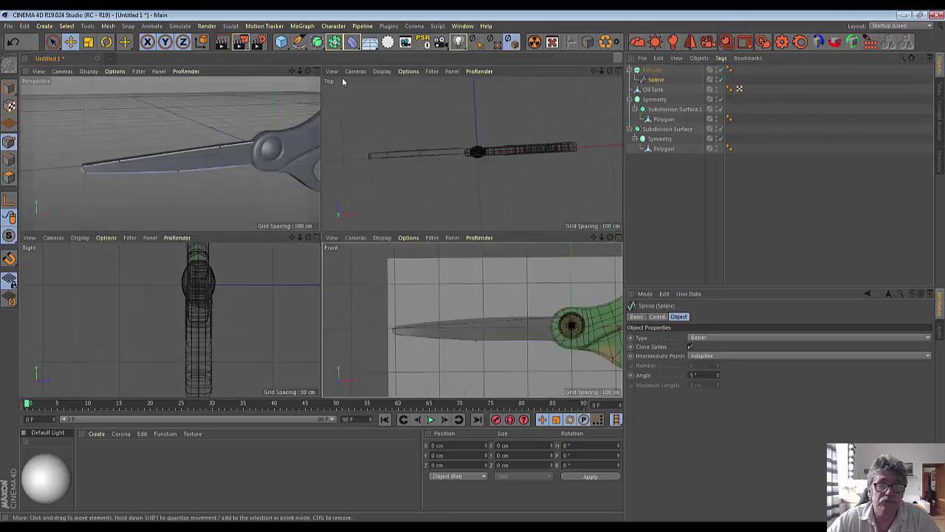
{"action": "left_click", "coordinate": [319, 70]}
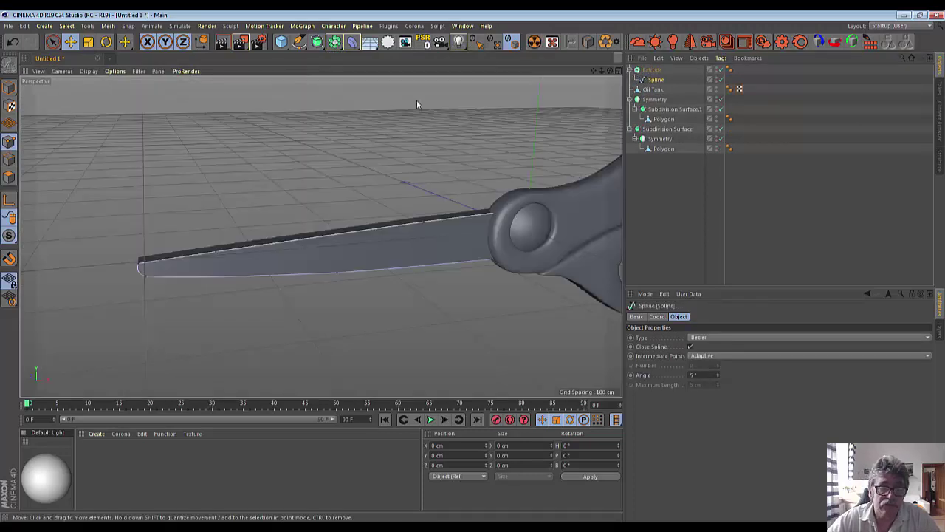
{"action": "left_click_drag", "start_coordinate": [608, 71], "coordinate": [642, 87]}
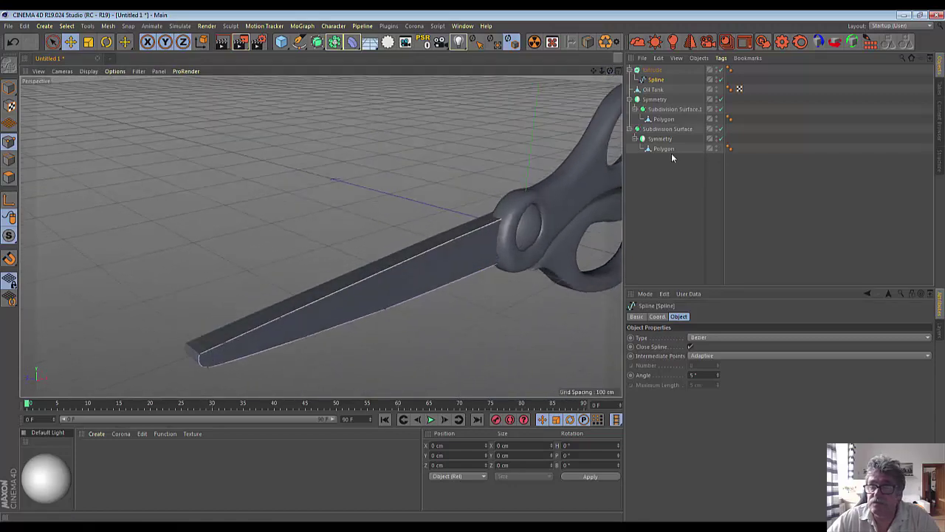
- Reduce the Extrude's Movement Z from 20 cm to 7 cm
{"action": "left_click", "coordinate": [654, 70]}
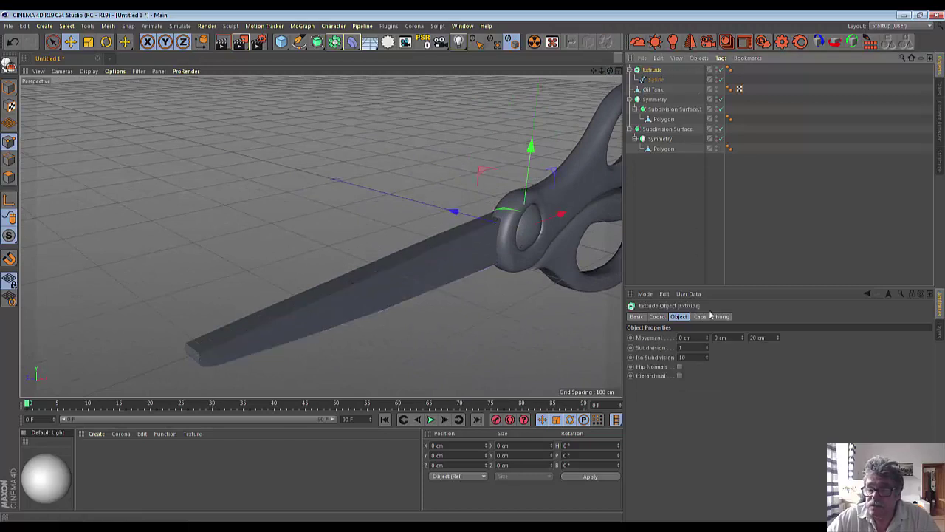
{"action": "left_click_drag", "start_coordinate": [777, 338], "coordinate": [777, 358]}
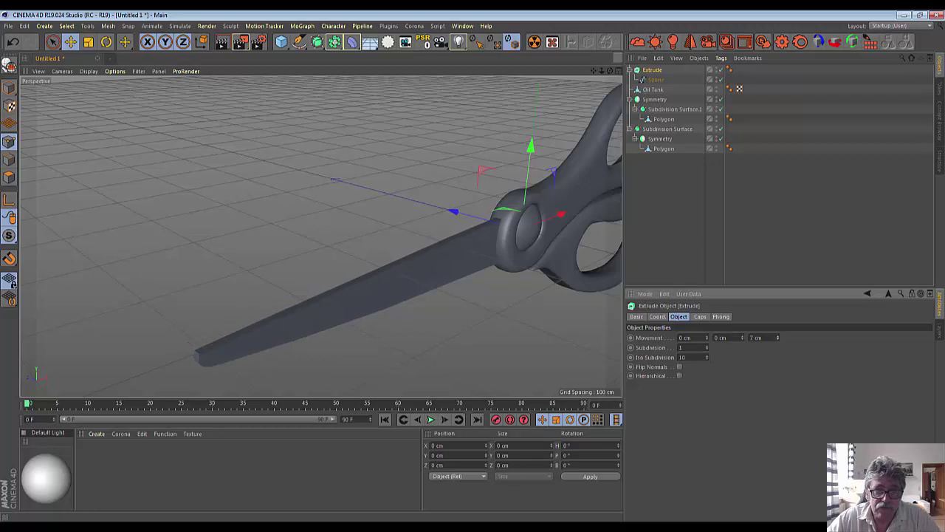
{"action": "left_click_drag", "start_coordinate": [777, 338], "coordinate": [777, 342]}
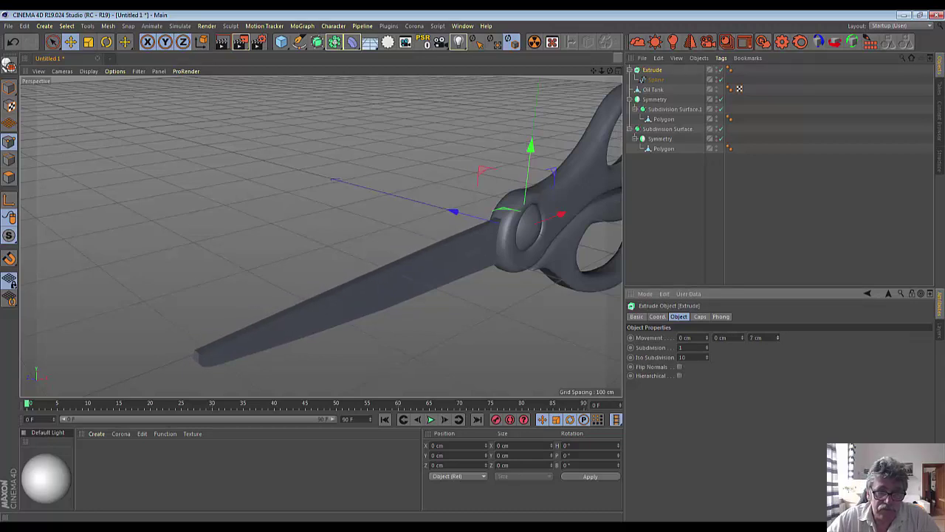
{"action": "left_click_drag", "start_coordinate": [214, 304], "coordinate": [214, 296], "text": "alt"}
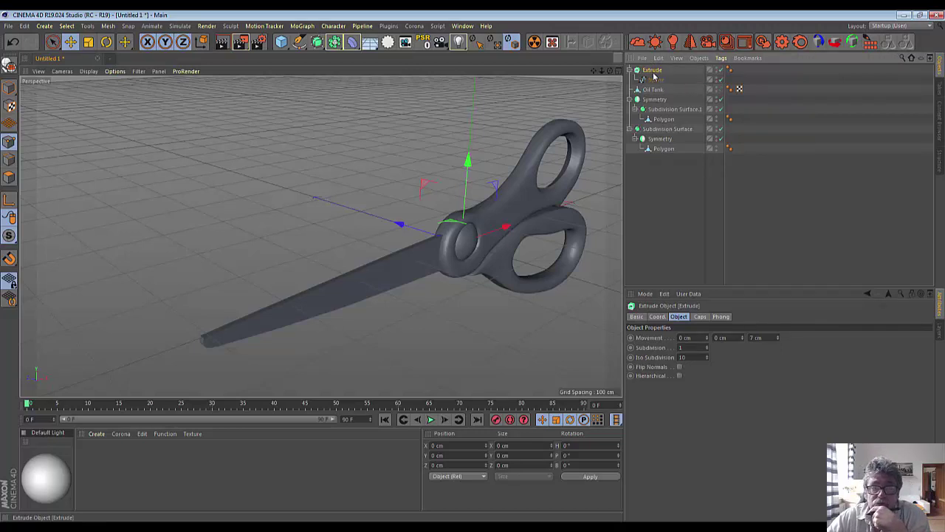
- Make the blade Extrude editable and zoom into a maximized Front view
{"action": "left_click", "coordinate": [11, 65]}
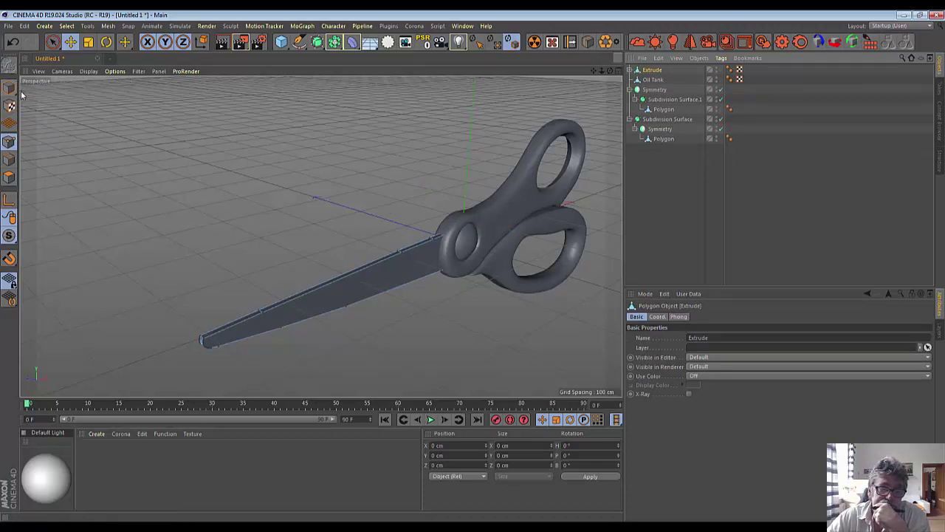
{"action": "left_click", "coordinate": [435, 241]}
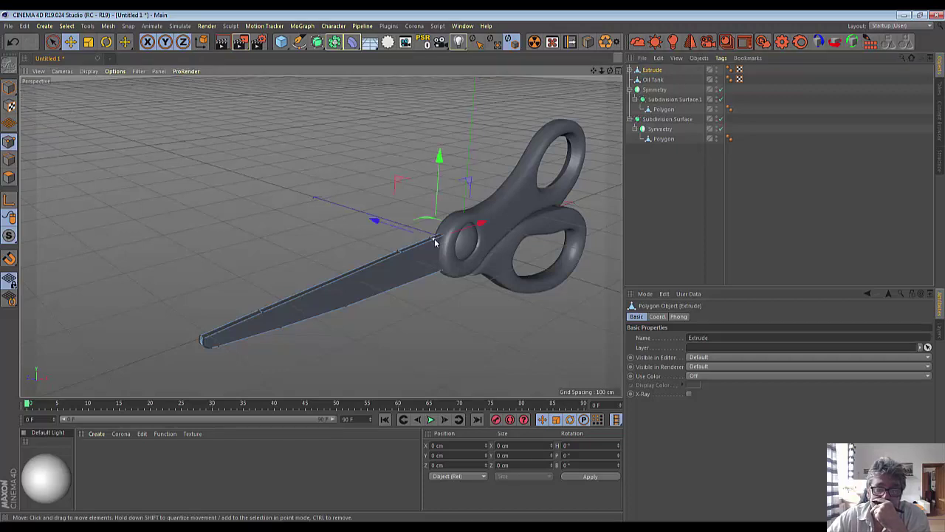
{"action": "left_click", "coordinate": [618, 71]}
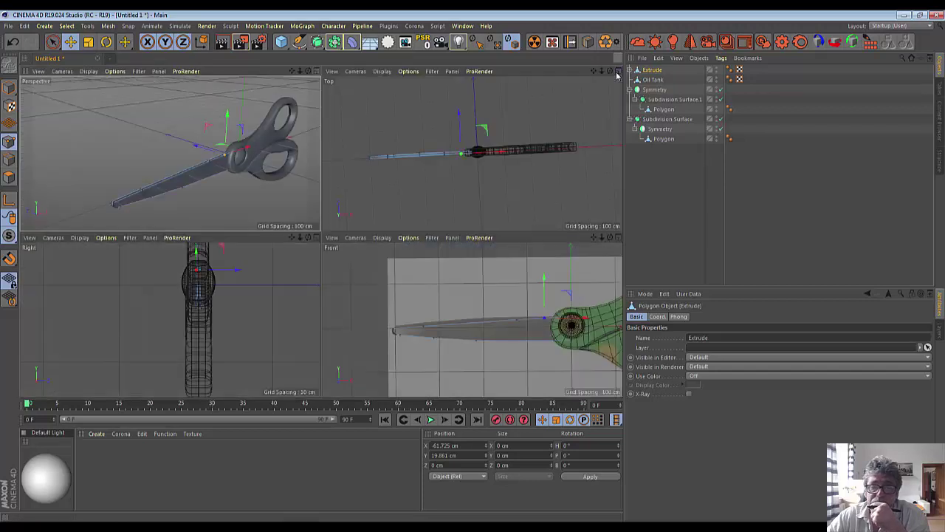
{"action": "left_click", "coordinate": [618, 237]}
{"action": "scroll", "coordinate": [529, 302], "scroll_direction": "up", "scroll_amount": 3}
{"action": "scroll", "coordinate": [502, 295], "scroll_direction": "up", "scroll_amount": 2}
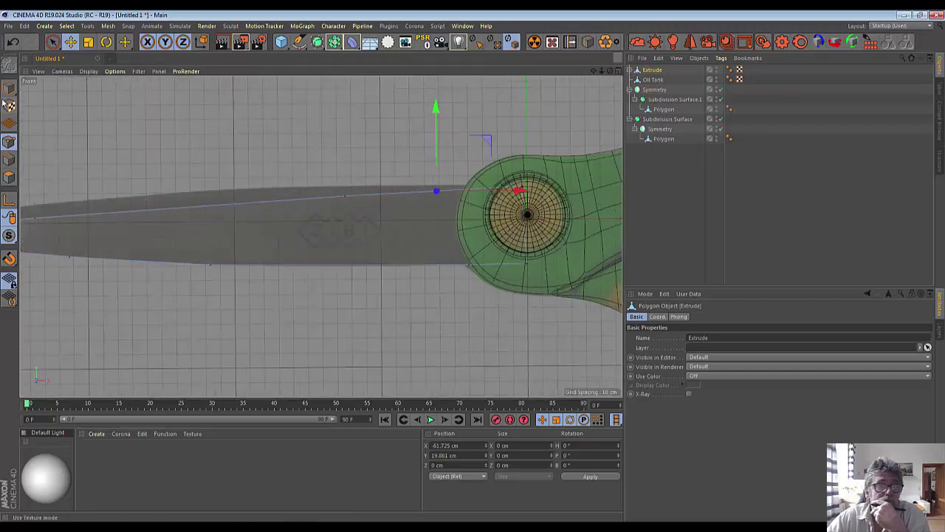
- Choose the Line Cut tool from the modelling tool flyout
{"action": "left_click", "coordinate": [94, 44]}
{"action": "left_click", "coordinate": [106, 42]}
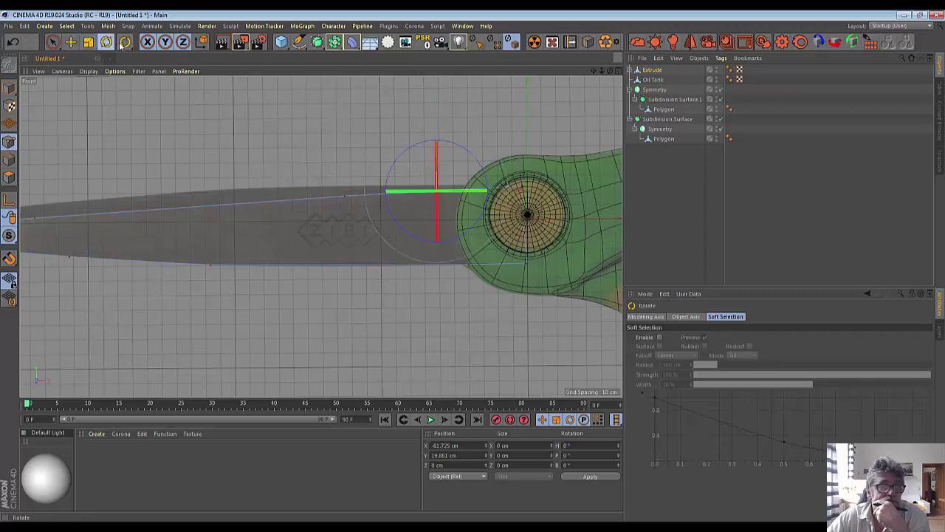
{"action": "mouse_move", "coordinate": [125, 42]}
{"action": "left_mouse_down"}
{"action": "mouse_move", "coordinate": [163, 122]}
{"action": "mouse_move", "coordinate": [164, 163]}
{"action": "left_mouse_up"}
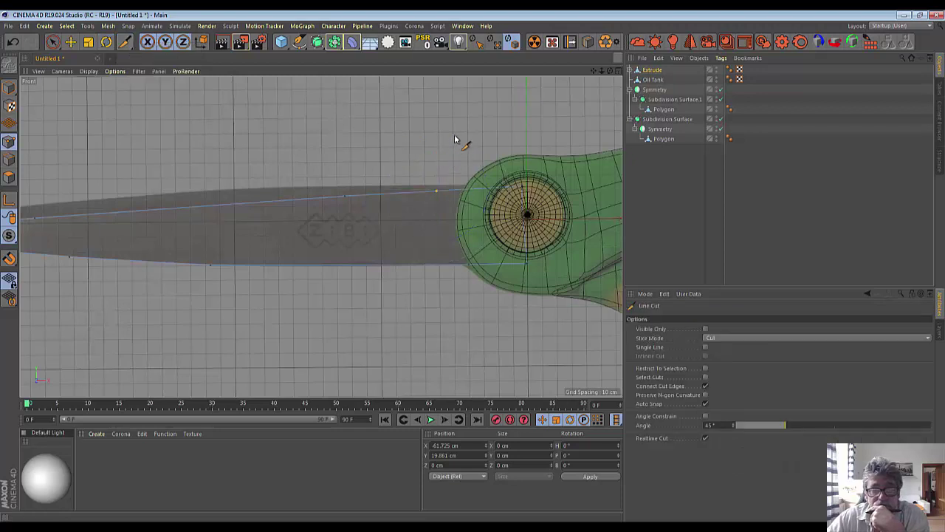
- Cut a vertical line across the blade mesh just before the pivot
{"action": "left_click", "coordinate": [448, 153]}
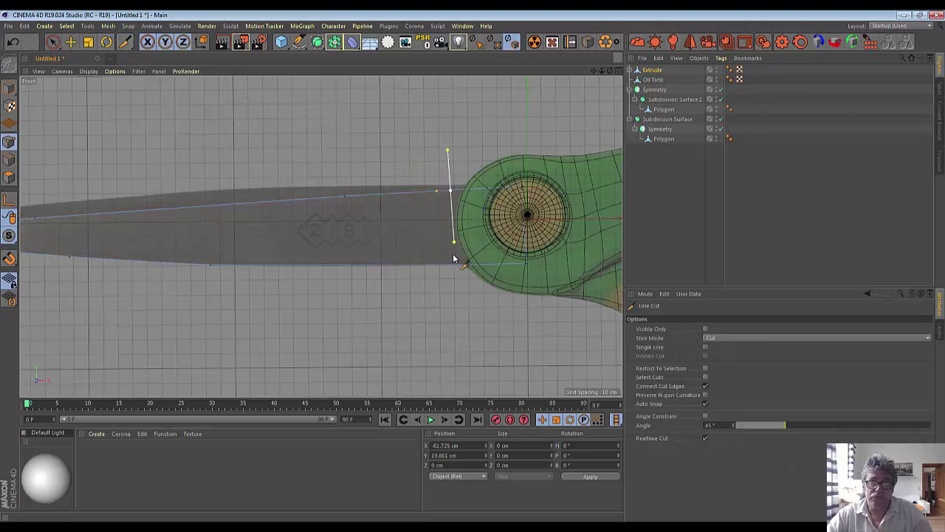
{"action": "left_click", "coordinate": [447, 317]}
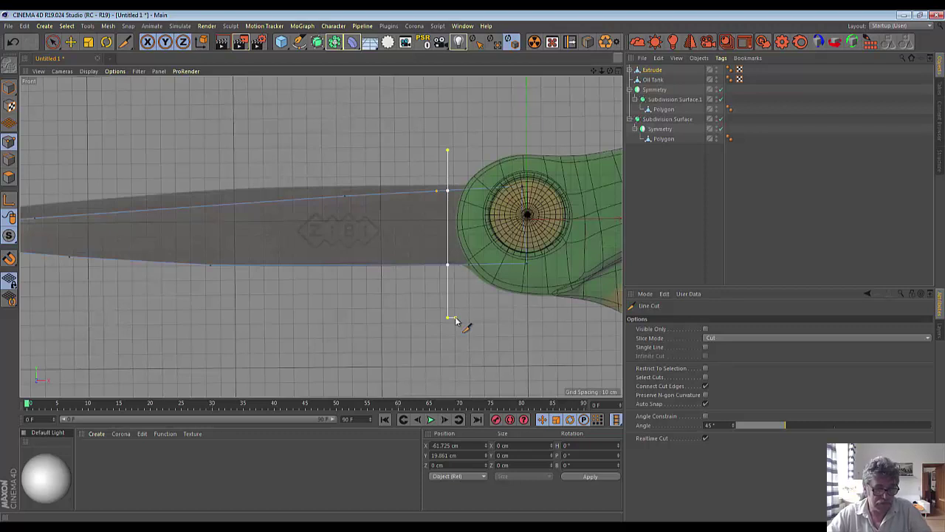
{"action": "key", "text": "Escape"}
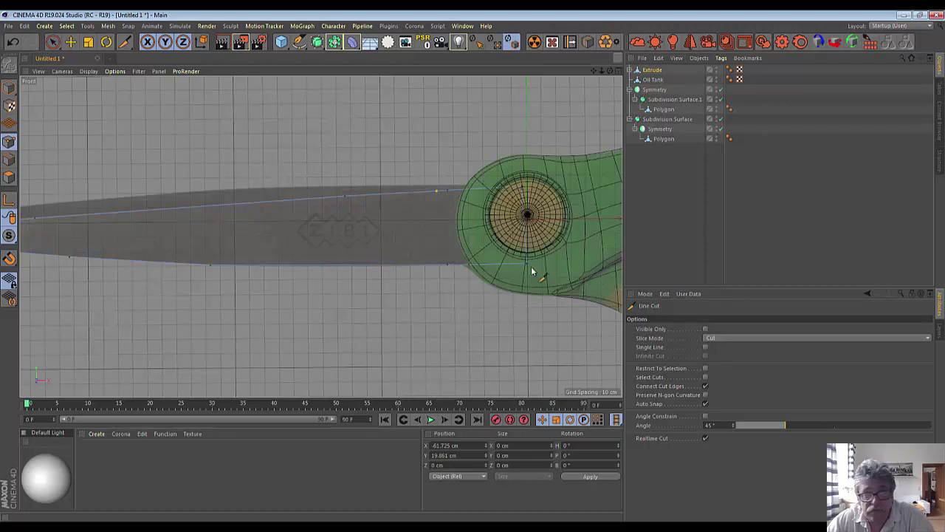
{"action": "left_click", "coordinate": [10, 158]}
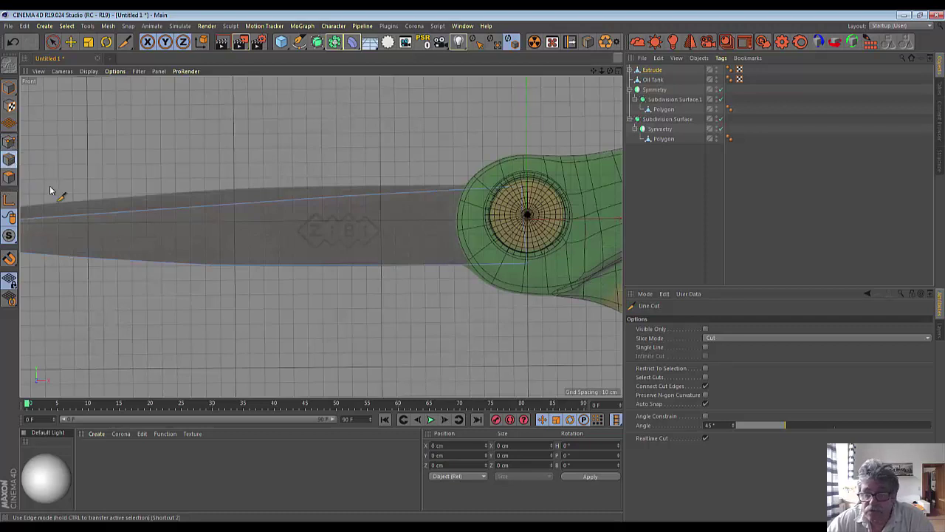
{"action": "left_click", "coordinate": [10, 142]}
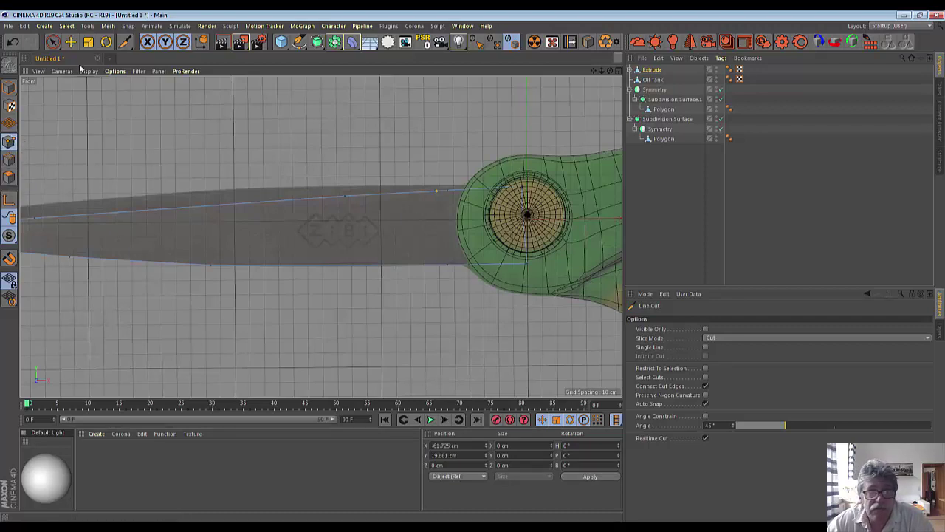
{"action": "left_click_drag", "start_coordinate": [125, 41], "coordinate": [143, 60]}
{"action": "left_click", "coordinate": [143, 59]}
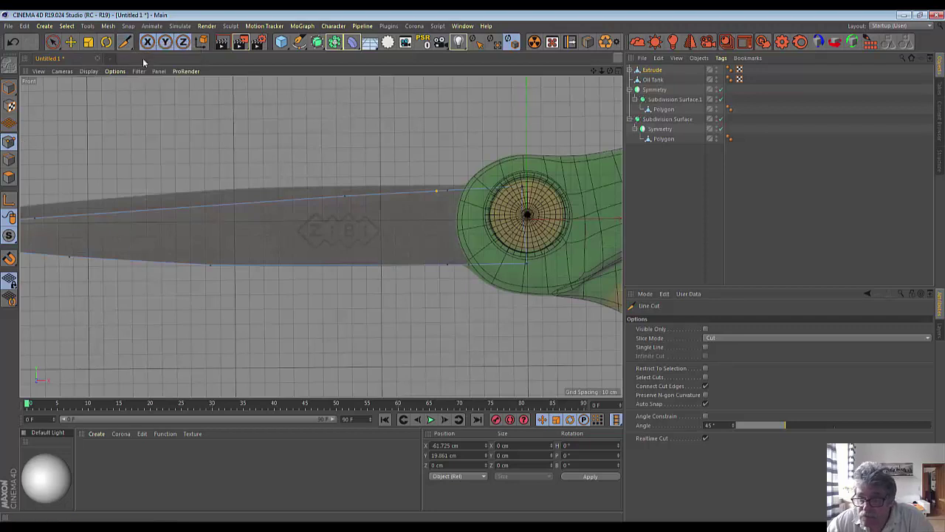
- In the maximized Perspective view, discard a second unfinished cut and switch to Polygon mode
{"action": "left_click", "coordinate": [617, 70]}
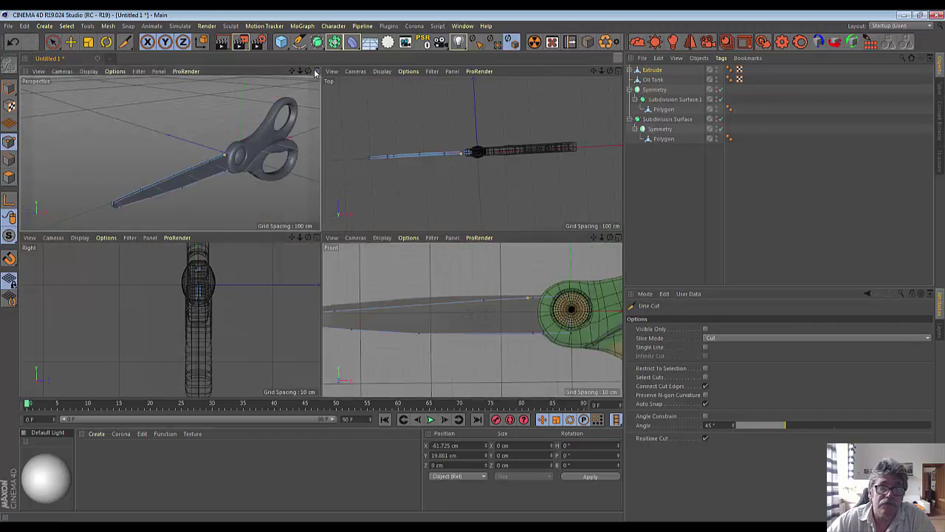
{"action": "left_click", "coordinate": [315, 70]}
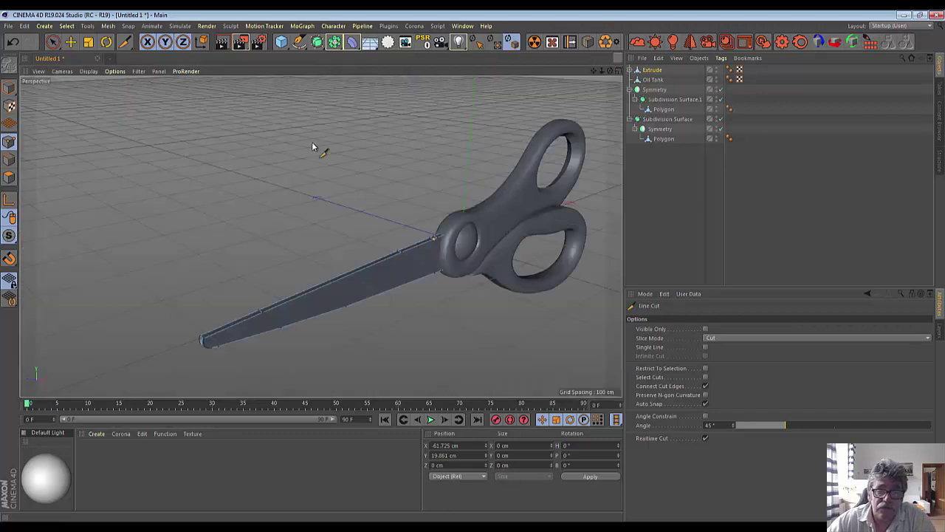
{"action": "left_click", "coordinate": [355, 288]}
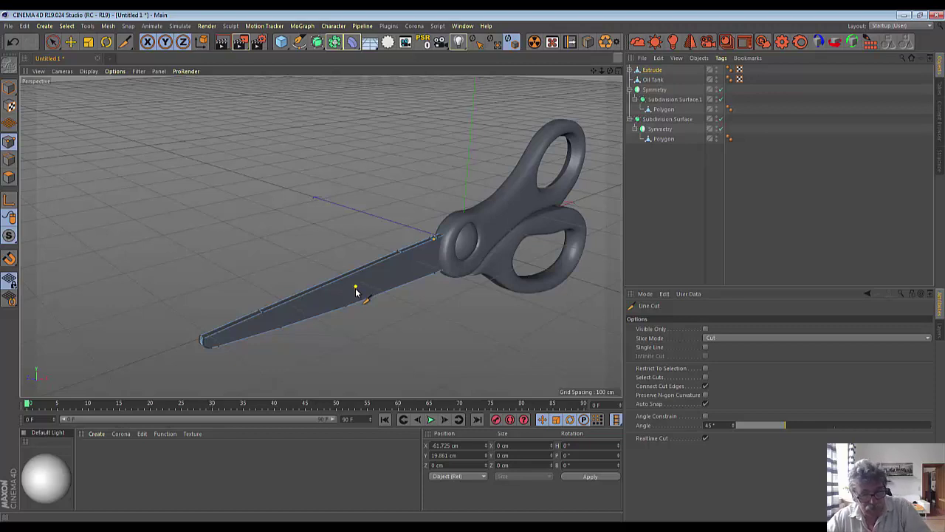
{"action": "key", "text": "Escape"}
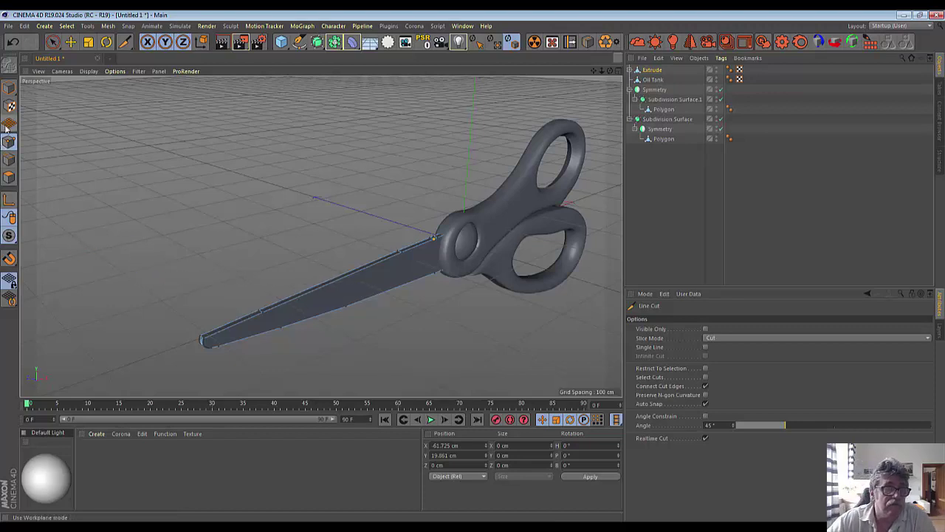
{"action": "left_click", "coordinate": [9, 177]}
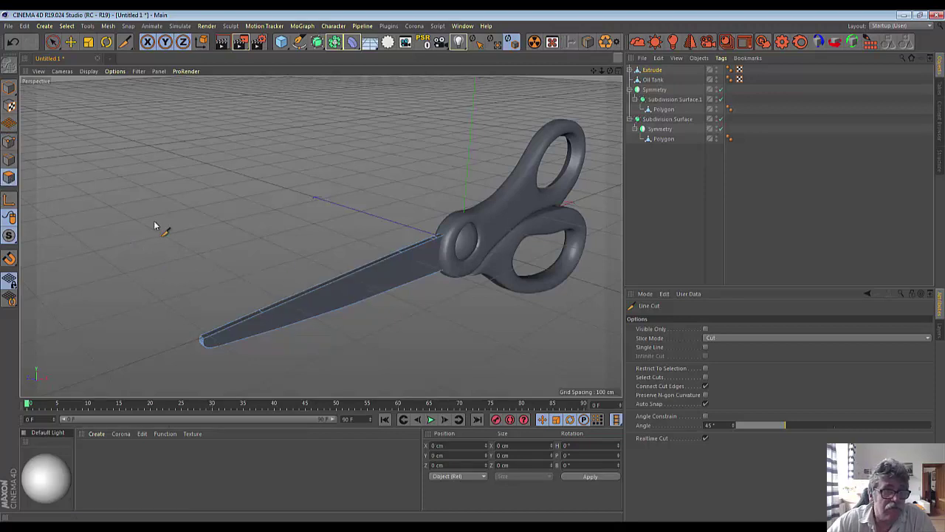
{"action": "left_click", "coordinate": [9, 178]}
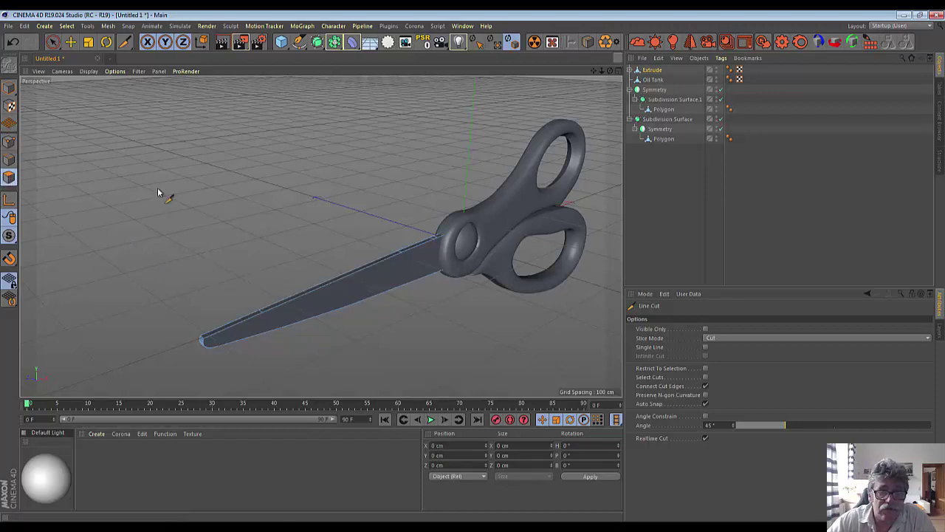
- Connect Extrude, Cap 1 and Cap 2 into one polygon object, Extrude.1, deleting the originals
{"action": "left_click", "coordinate": [630, 70]}
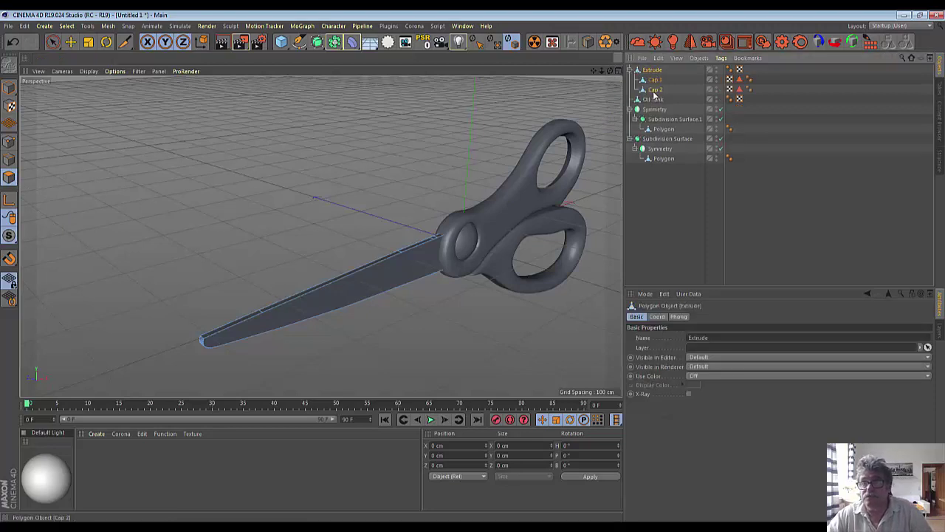
{"action": "right_click", "coordinate": [654, 95]}
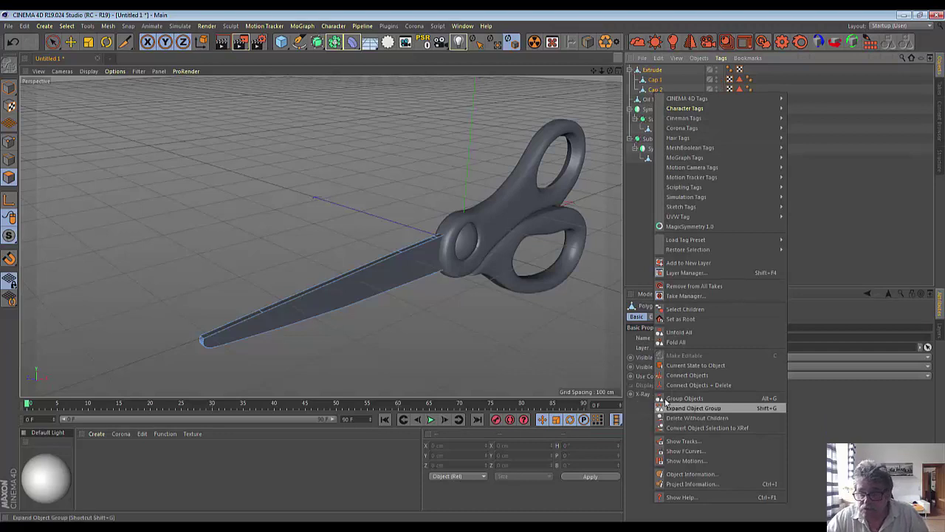
{"action": "left_click", "coordinate": [678, 385]}
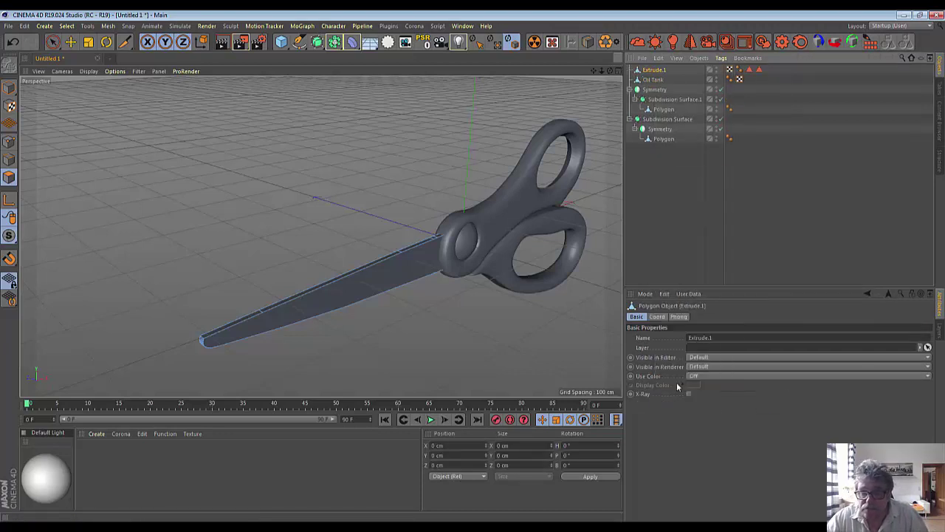
{"action": "left_click", "coordinate": [750, 71]}
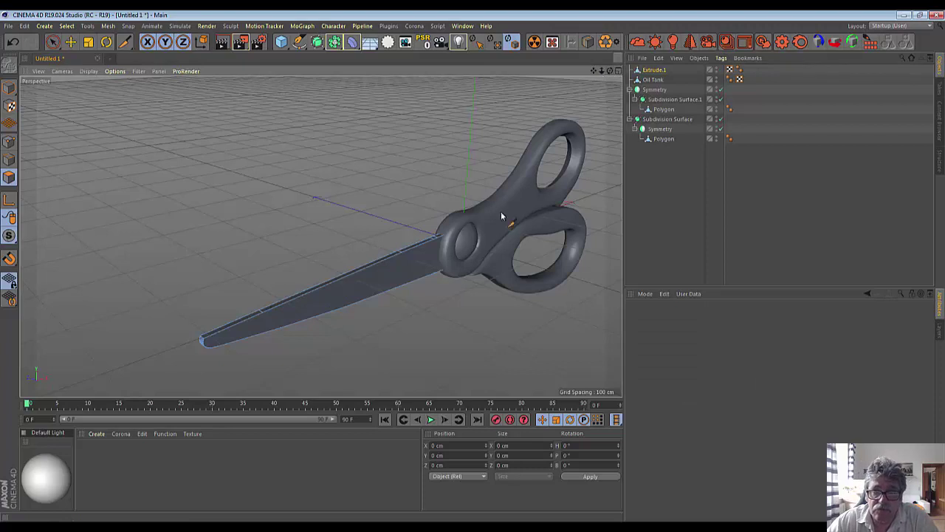
- Line-cut straight across the blade base where it meets the handle, orbiting to check it
{"action": "left_click", "coordinate": [433, 240]}
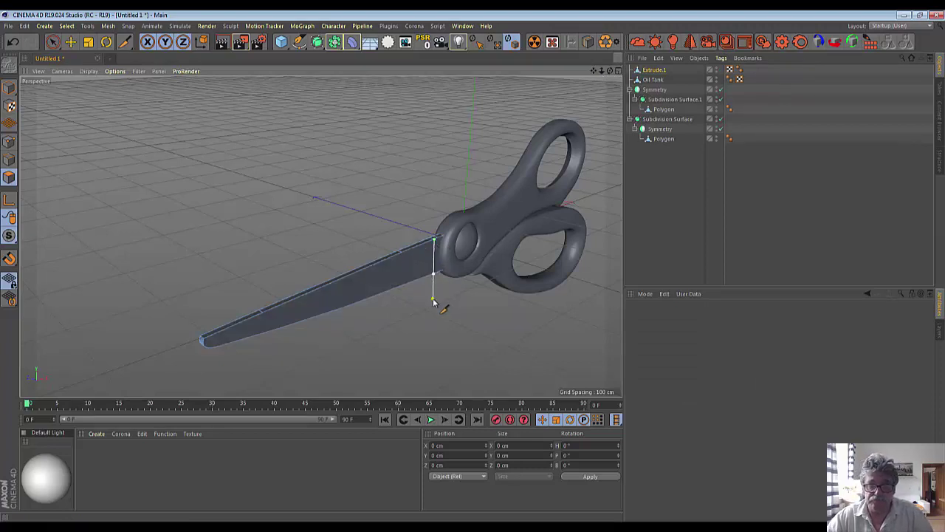
{"action": "key", "text": "Escape"}
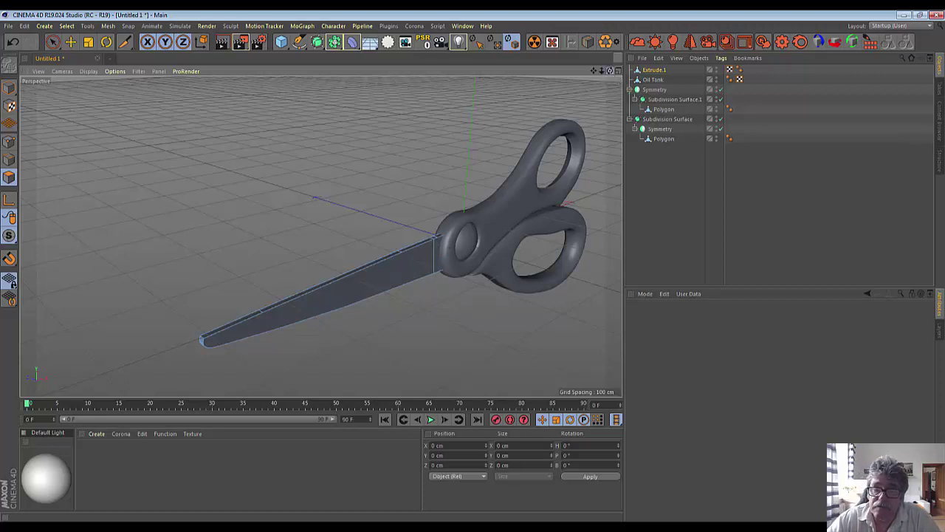
{"action": "left_click_drag", "start_coordinate": [434, 273], "coordinate": [461, 242], "text": "alt"}
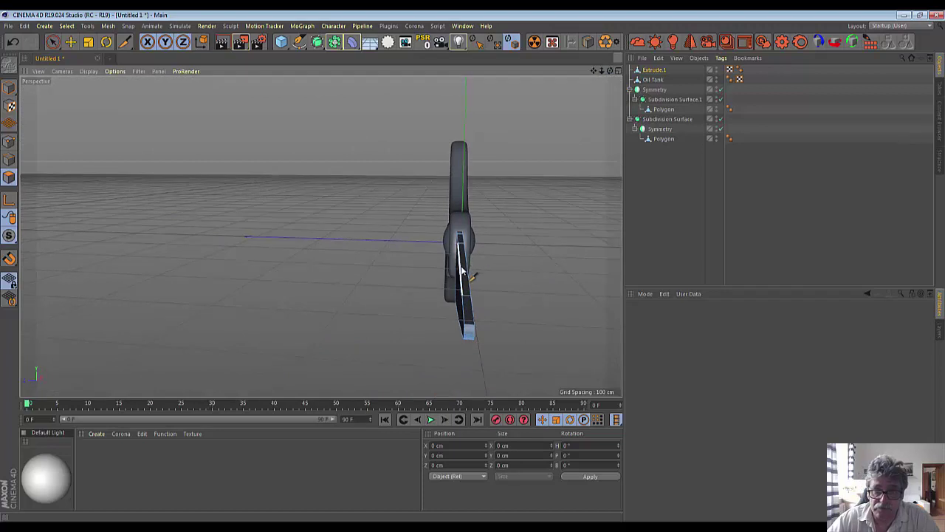
{"action": "key", "text": "Escape"}
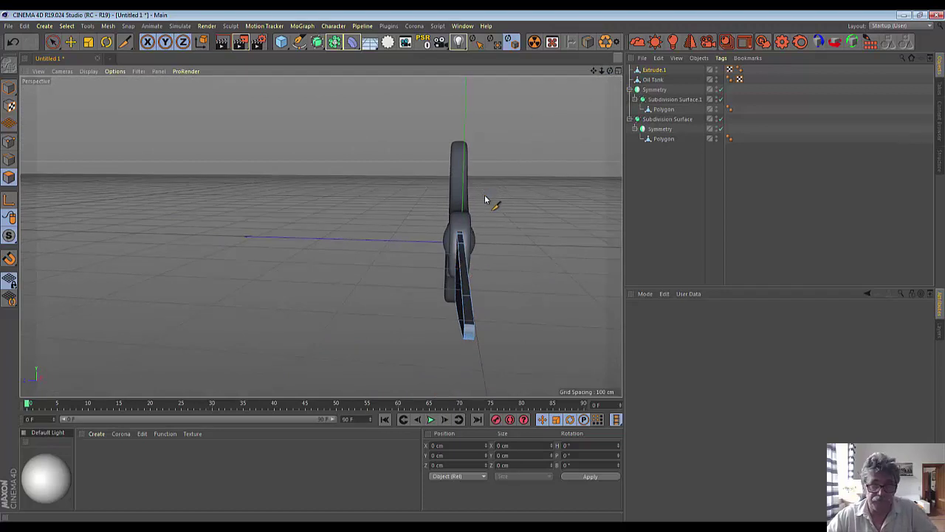
{"action": "left_click_drag", "start_coordinate": [595, 70], "coordinate": [616, 83]}
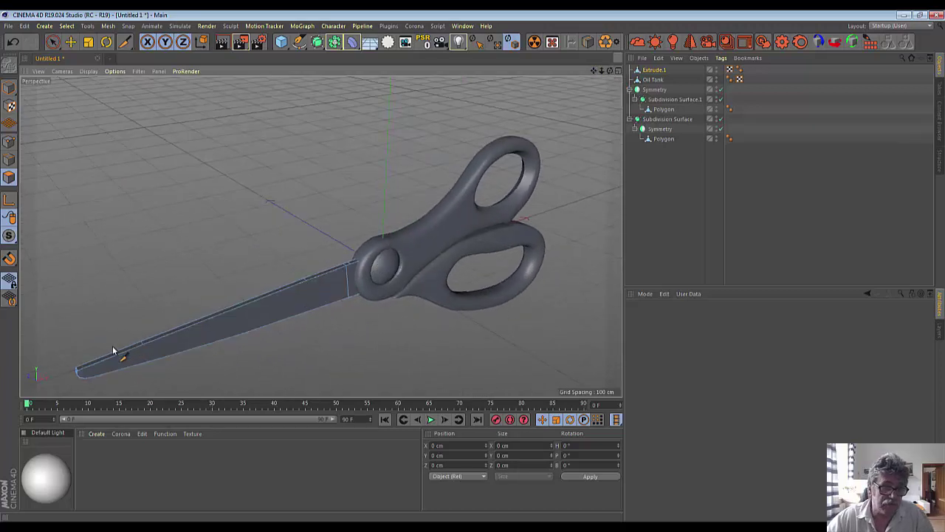
- In Edge mode with Live Selection, select the blade's full top edge
{"action": "left_click", "coordinate": [53, 44]}
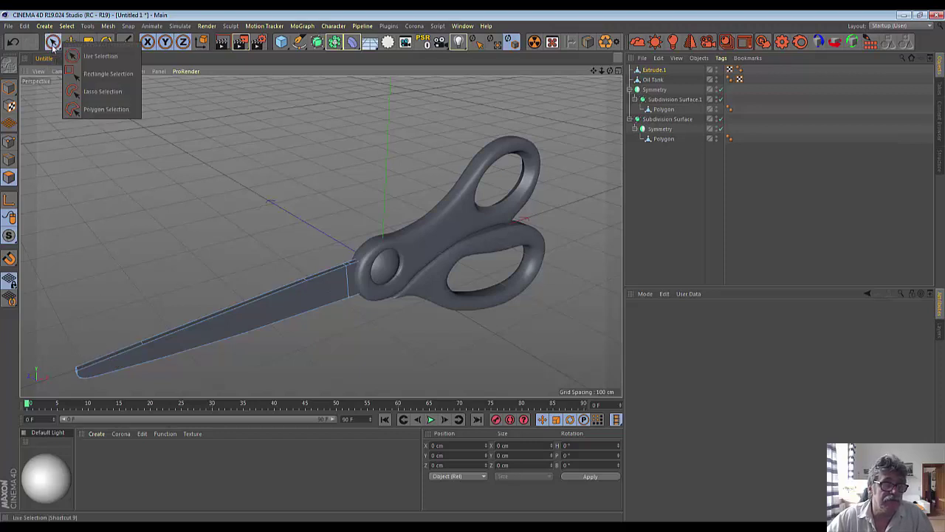
{"action": "left_click", "coordinate": [10, 159]}
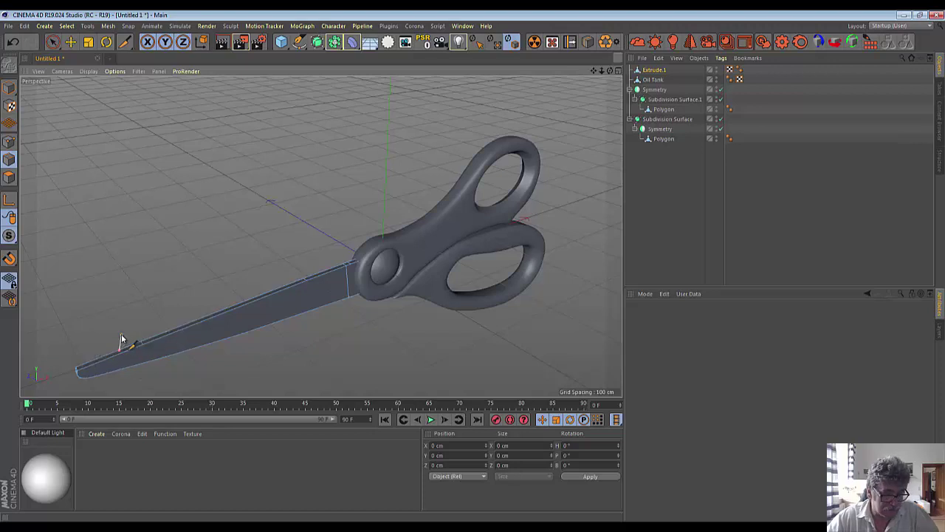
{"action": "left_click_drag", "start_coordinate": [53, 43], "coordinate": [71, 59]}
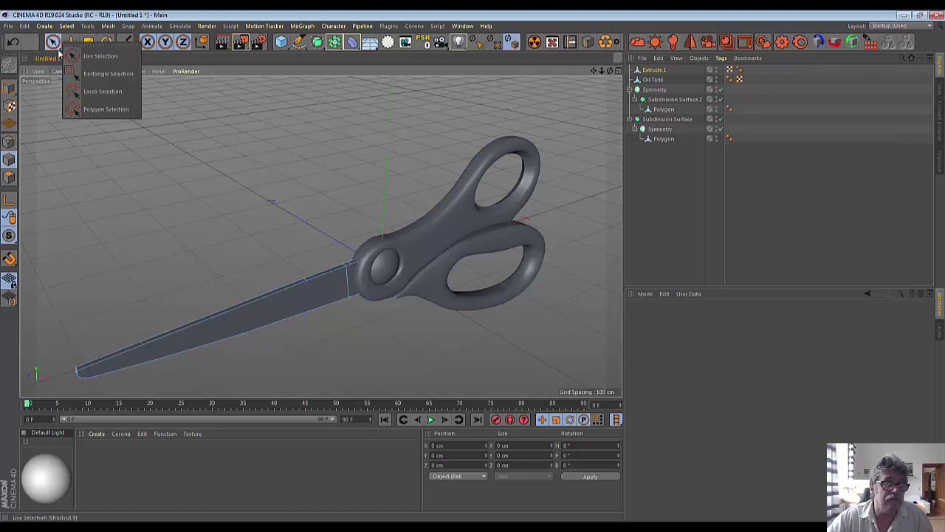
{"action": "left_click", "coordinate": [108, 353]}
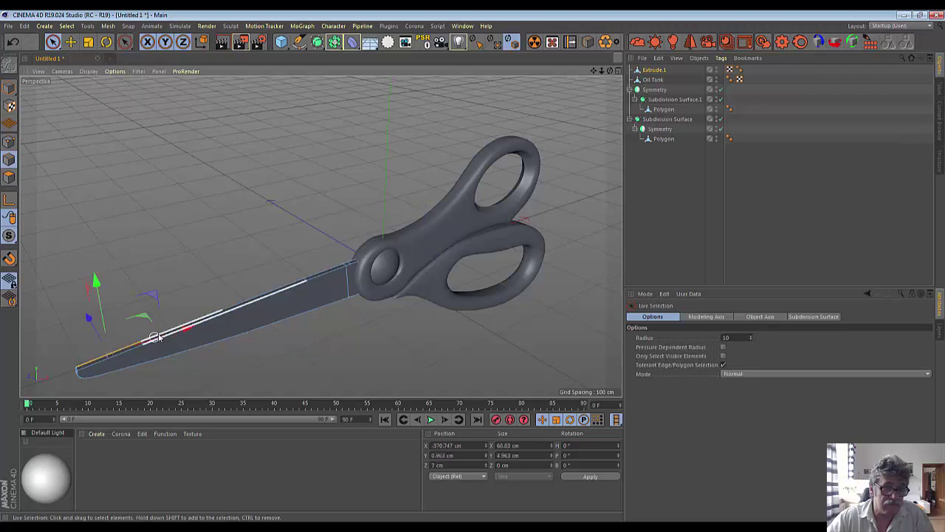
{"action": "mouse_move", "coordinate": [170, 329]}
{"action": "left_mouse_down"}
{"action": "mouse_move", "coordinate": [310, 285]}
{"action": "mouse_move", "coordinate": [341, 264]}
{"action": "left_mouse_up"}
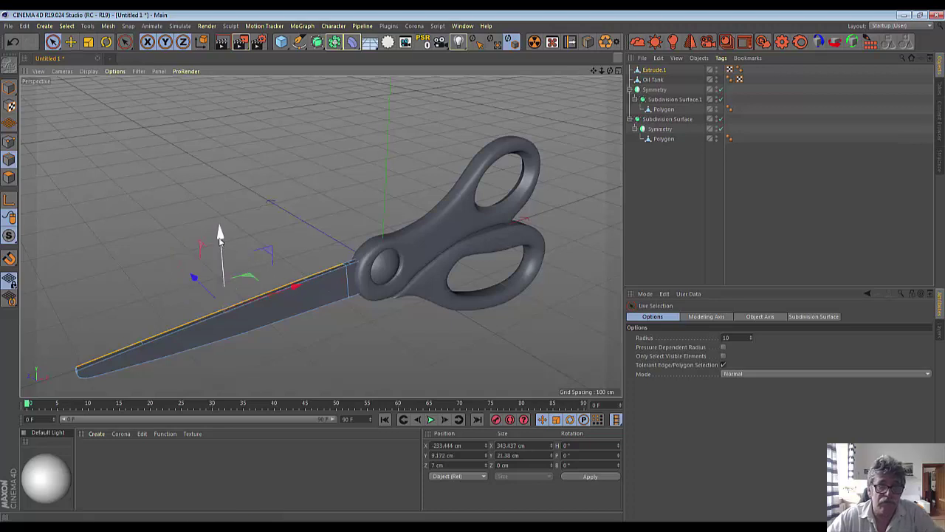
- Raise the selected top edge roughly 2 cm along Y, then clear the selection
{"action": "left_click_drag", "start_coordinate": [219, 240], "coordinate": [217, 240]}
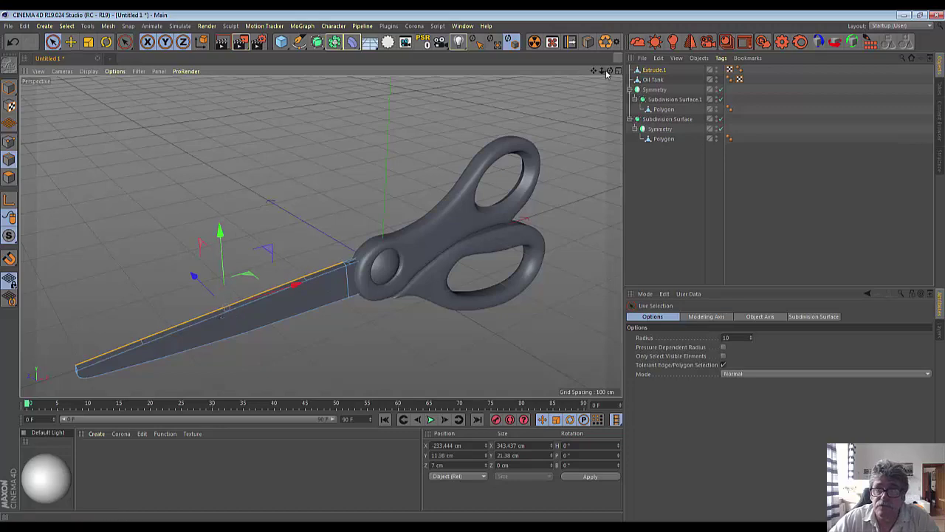
{"action": "left_click_drag", "start_coordinate": [610, 71], "coordinate": [605, 96]}
{"action": "left_click_drag", "start_coordinate": [226, 306], "coordinate": [267, 220], "text": "alt"}
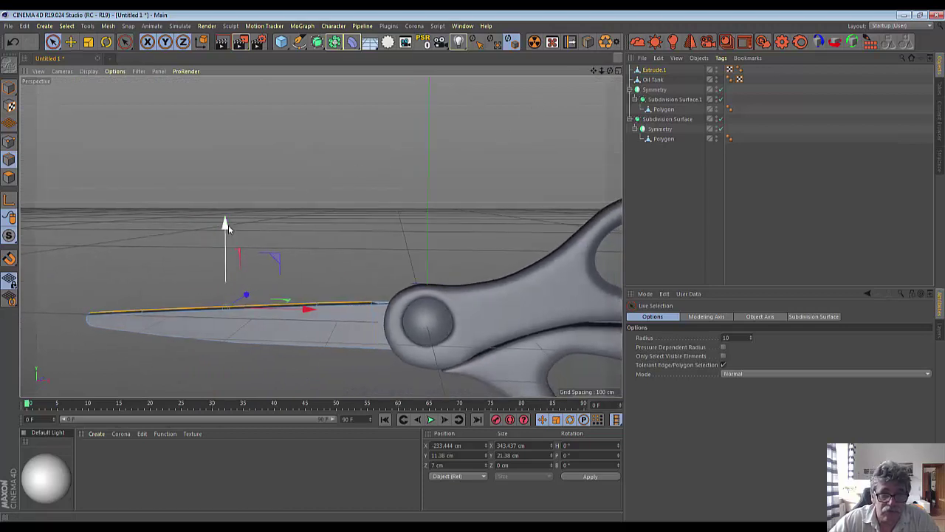
{"action": "left_click_drag", "start_coordinate": [229, 224], "coordinate": [226, 227]}
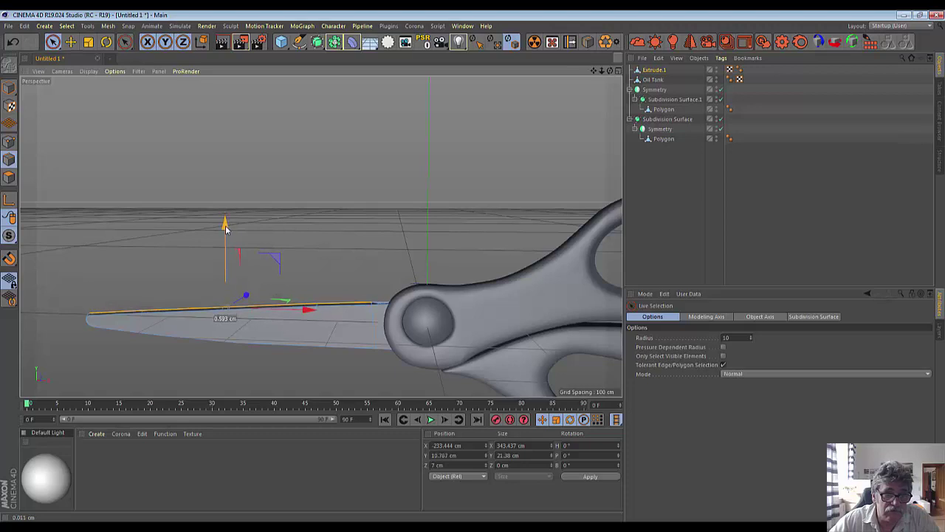
{"action": "left_click", "coordinate": [155, 358]}
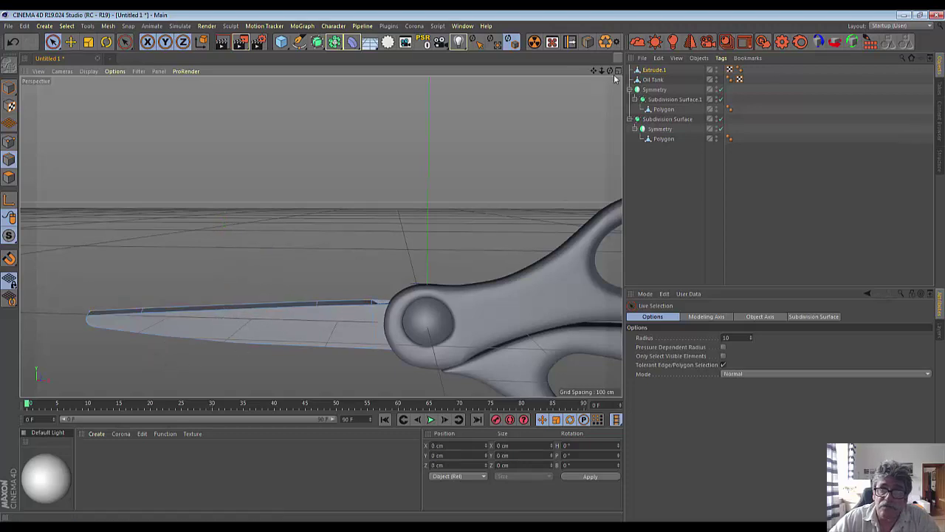
{"action": "left_click_drag", "start_coordinate": [610, 71], "coordinate": [561, 81]}
{"action": "left_click_drag", "start_coordinate": [426, 323], "coordinate": [426, 323], "text": "alt"}
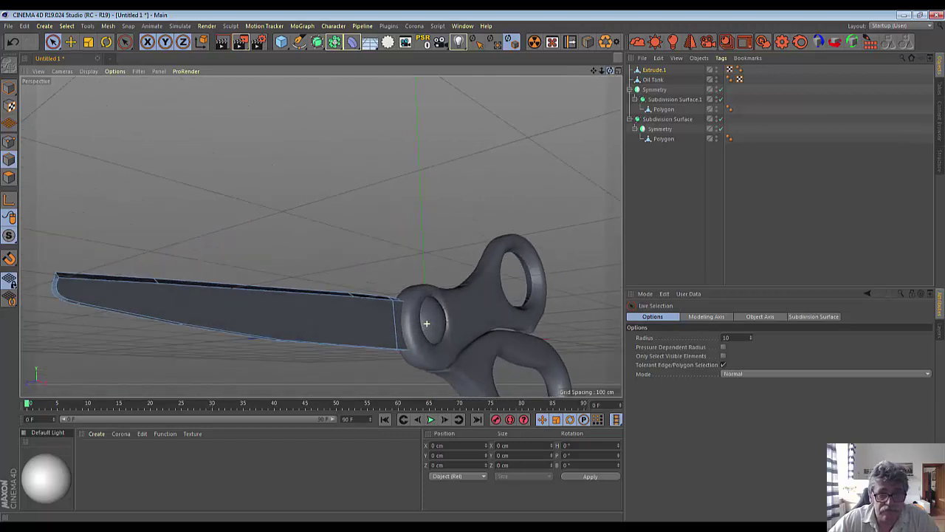
{"action": "left_click_drag", "start_coordinate": [426, 323], "coordinate": [420, 188], "text": "alt"}
{"action": "scroll", "coordinate": [354, 272], "scroll_direction": "up", "scroll_amount": 2}
{"action": "scroll", "coordinate": [355, 271], "scroll_direction": "up", "scroll_amount": 1}
{"action": "scroll", "coordinate": [354, 272], "scroll_direction": "up", "scroll_amount": 2}
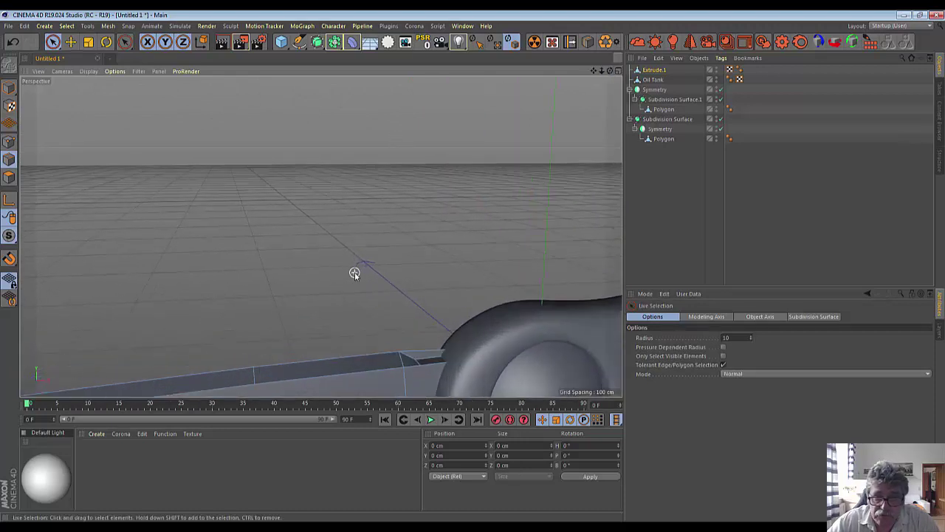
{"action": "left_click", "coordinate": [417, 356]}
{"action": "left_click", "coordinate": [419, 359]}
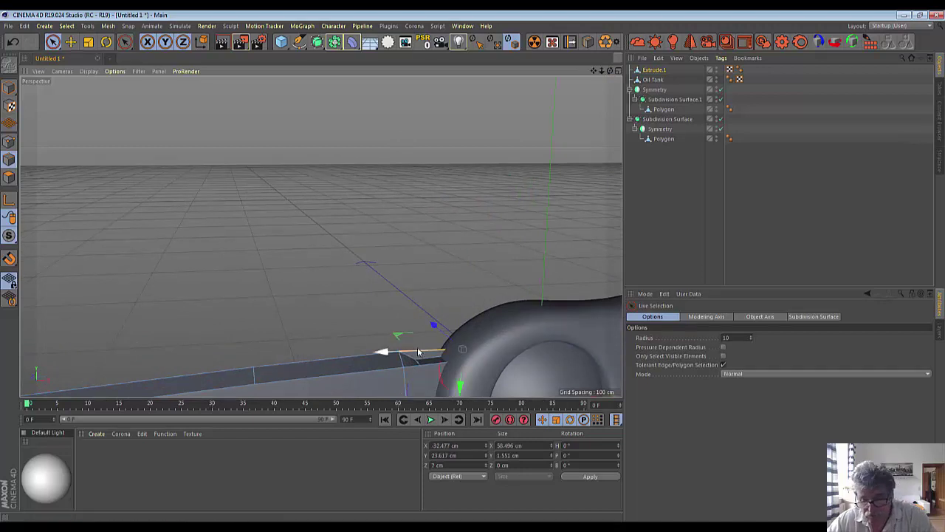
{"action": "left_click", "coordinate": [422, 364]}
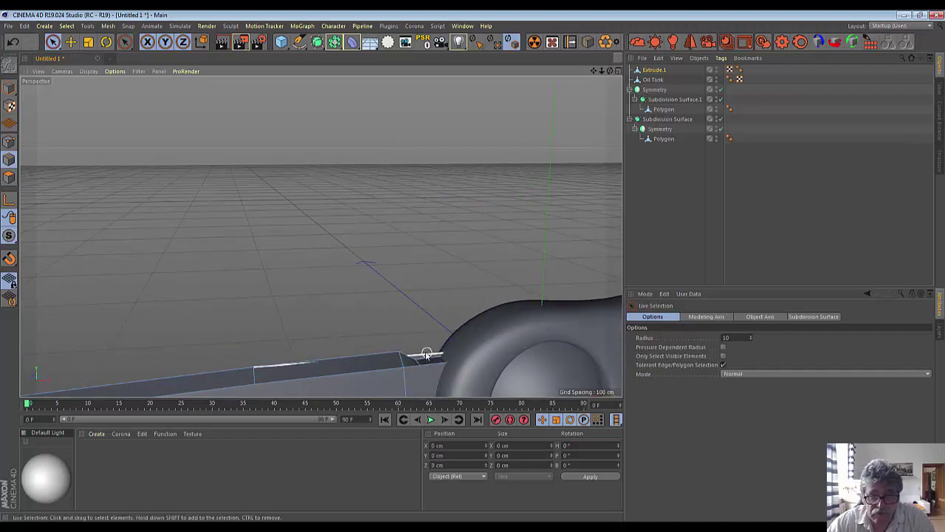
{"action": "left_click", "coordinate": [423, 351]}
{"action": "left_click", "coordinate": [423, 353]}
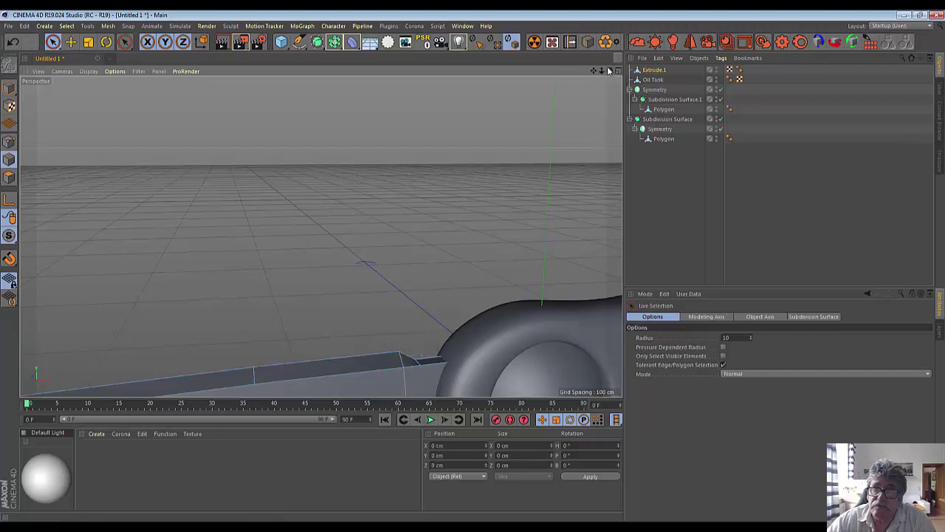
{"action": "mouse_move", "coordinate": [610, 71]}
{"action": "left_mouse_down"}
{"action": "mouse_move", "coordinate": [591, 68]}
{"action": "mouse_move", "coordinate": [609, 70]}
{"action": "left_mouse_up"}
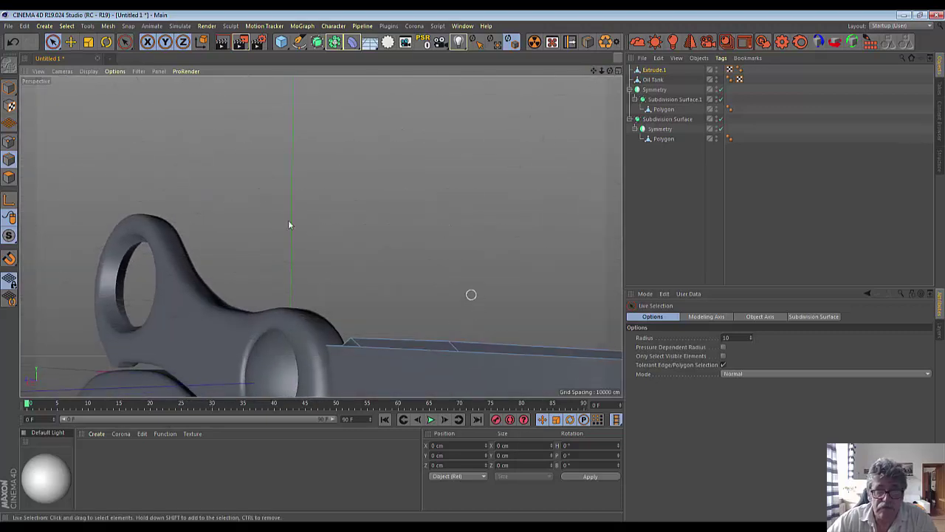
{"action": "left_click", "coordinate": [9, 142]}
- Fill the blade's open hole using Close Polygon Hole
{"action": "right_click", "coordinate": [412, 240]}
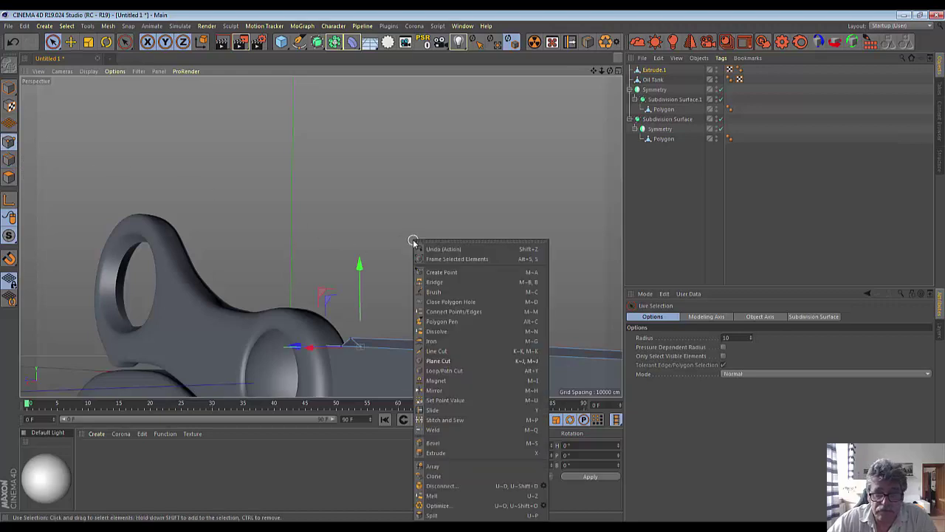
{"action": "left_click", "coordinate": [452, 302]}
{"action": "left_click", "coordinate": [456, 348]}
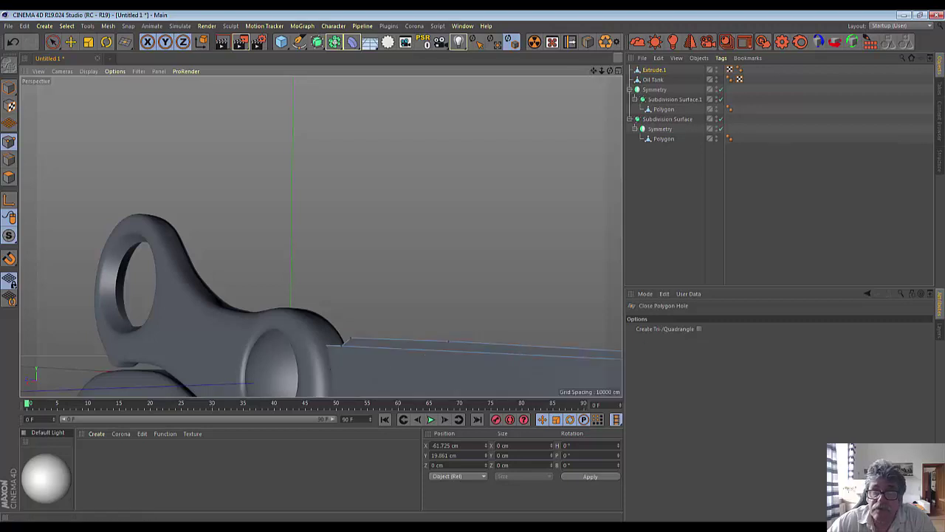
{"action": "left_click_drag", "start_coordinate": [593, 71], "coordinate": [584, 73]}
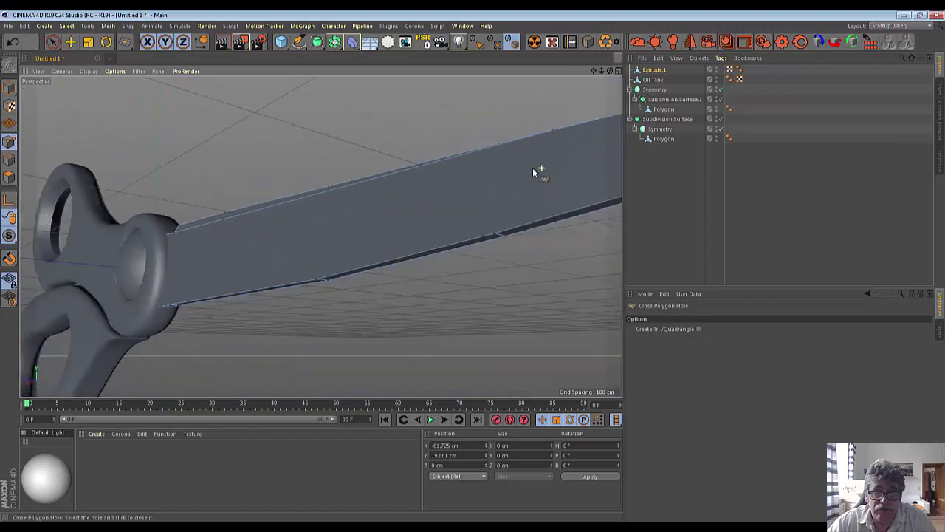
{"action": "left_click_drag", "start_coordinate": [533, 171], "coordinate": [549, 192], "text": "alt"}
- Switch to Polygon mode and orbit around the scissors to check the closed blade
{"action": "left_click_drag", "start_coordinate": [600, 74], "coordinate": [571, 161]}
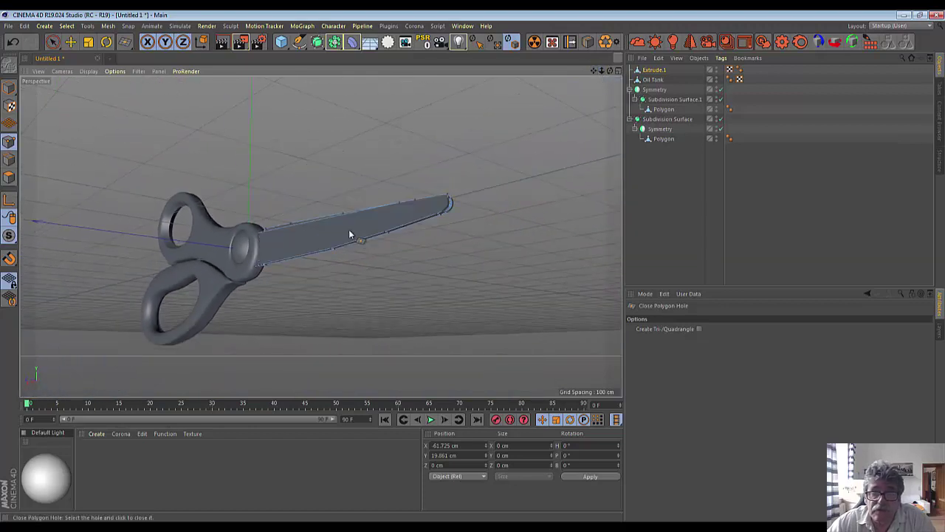
{"action": "scroll", "coordinate": [350, 235], "scroll_direction": "up", "scroll_amount": 2}
{"action": "scroll", "coordinate": [351, 240], "scroll_direction": "up", "scroll_amount": 3}
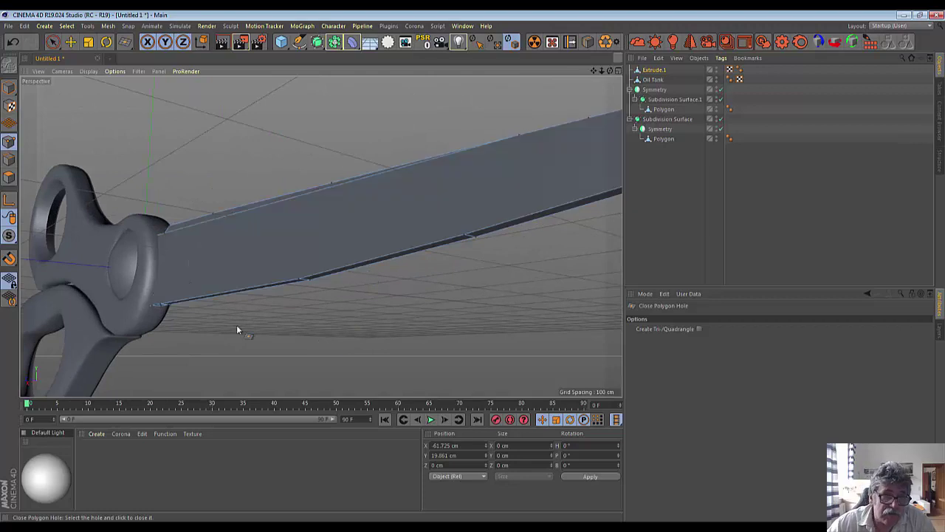
{"action": "left_click", "coordinate": [9, 177]}
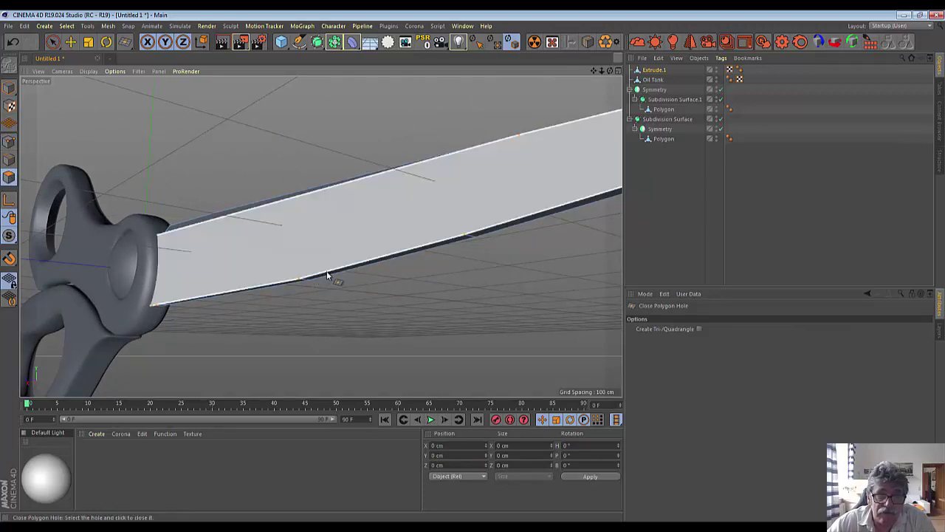
{"action": "left_click_drag", "start_coordinate": [329, 277], "coordinate": [576, 205], "text": "alt"}
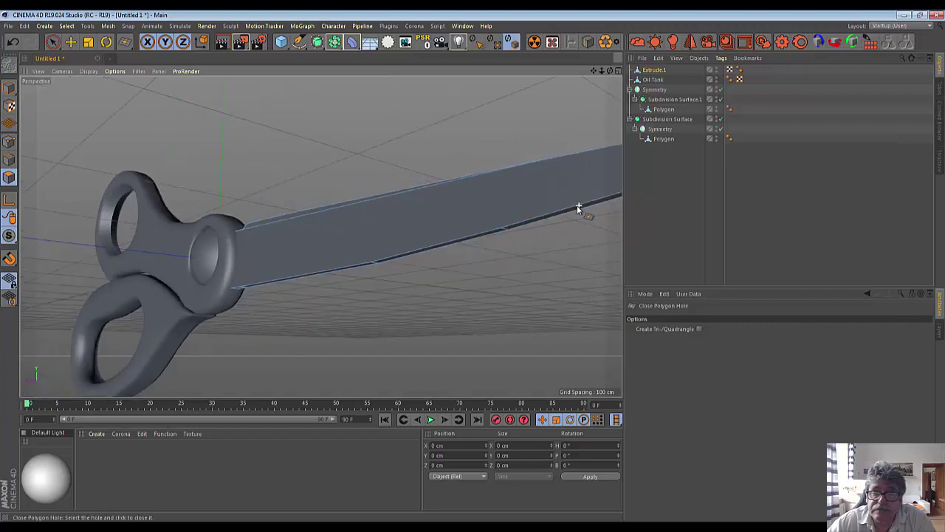
{"action": "left_click", "coordinate": [222, 44]}
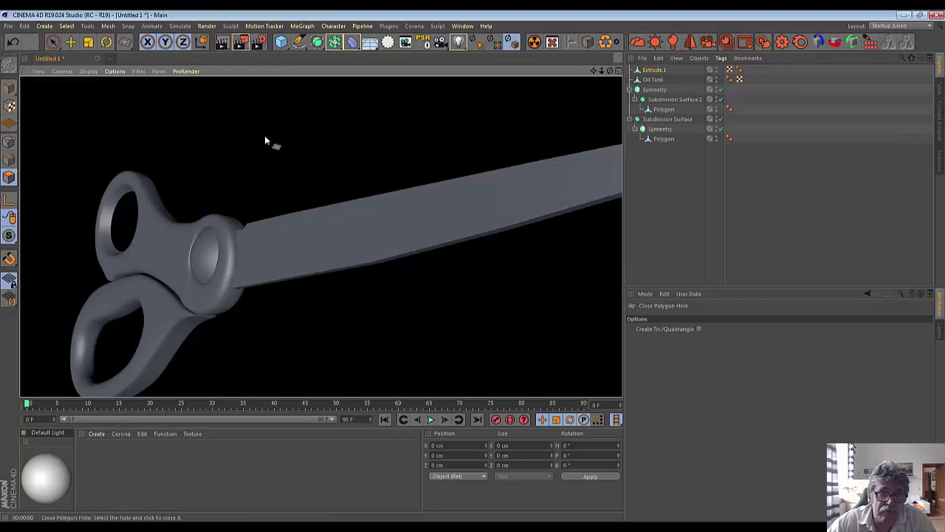
{"action": "left_click", "coordinate": [273, 159]}
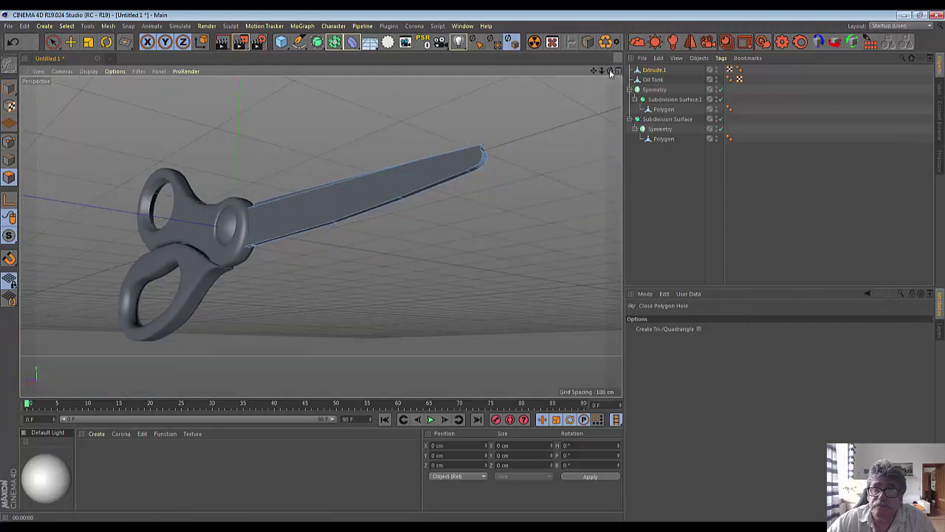
{"action": "mouse_move", "coordinate": [610, 69]}
{"action": "left_mouse_down"}
{"action": "mouse_move", "coordinate": [457, 81]}
{"action": "mouse_move", "coordinate": [620, 108]}
{"action": "left_mouse_up"}
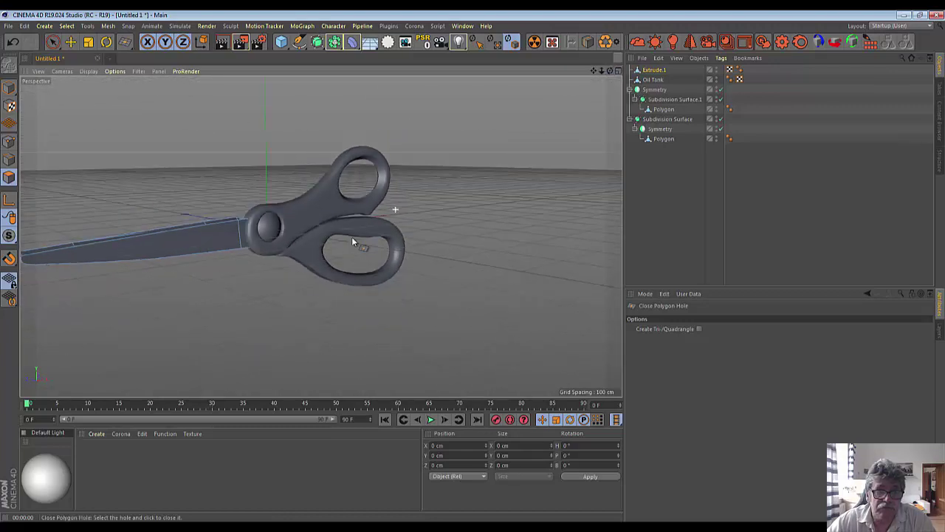
{"action": "left_click", "coordinate": [655, 72]}
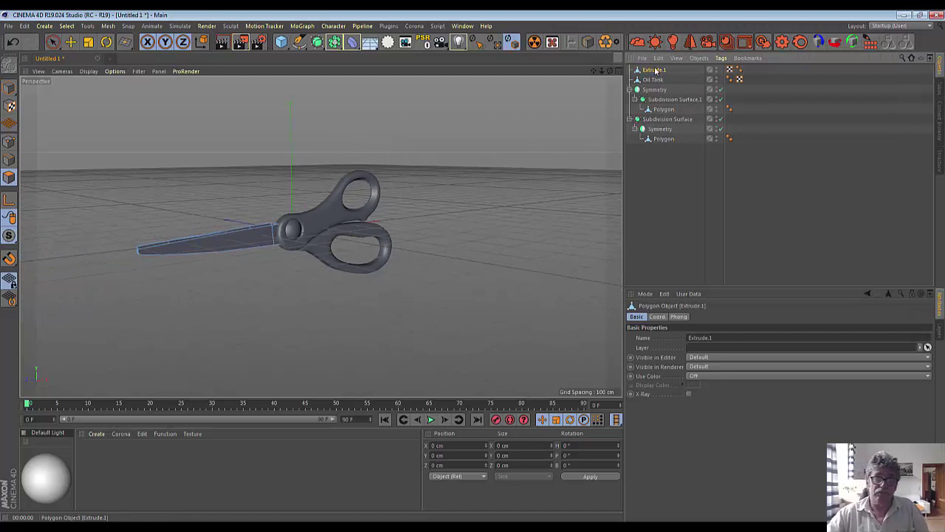
- Duplicate Extrude.1 as Extrude and flip the copy on its pitch axis to face opposite
{"action": "key", "text": "ctrl+z"}
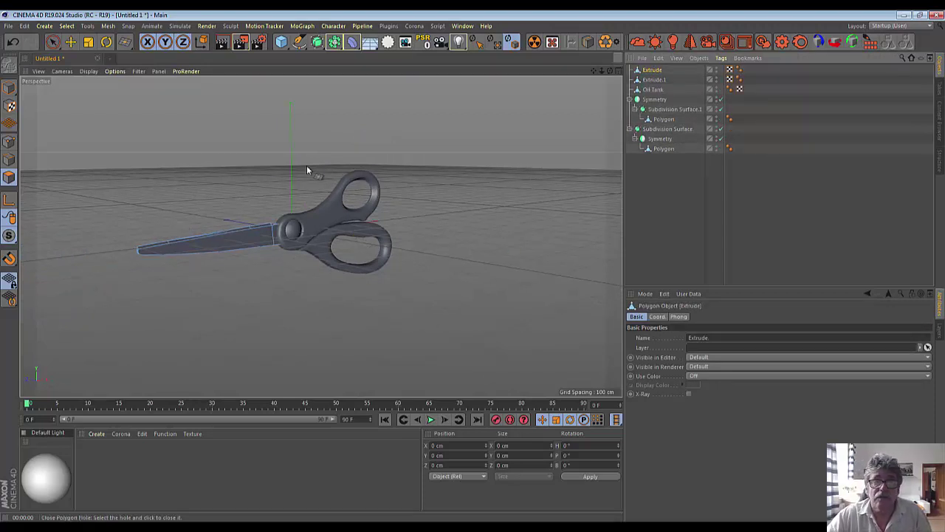
{"action": "key", "text": "r"}
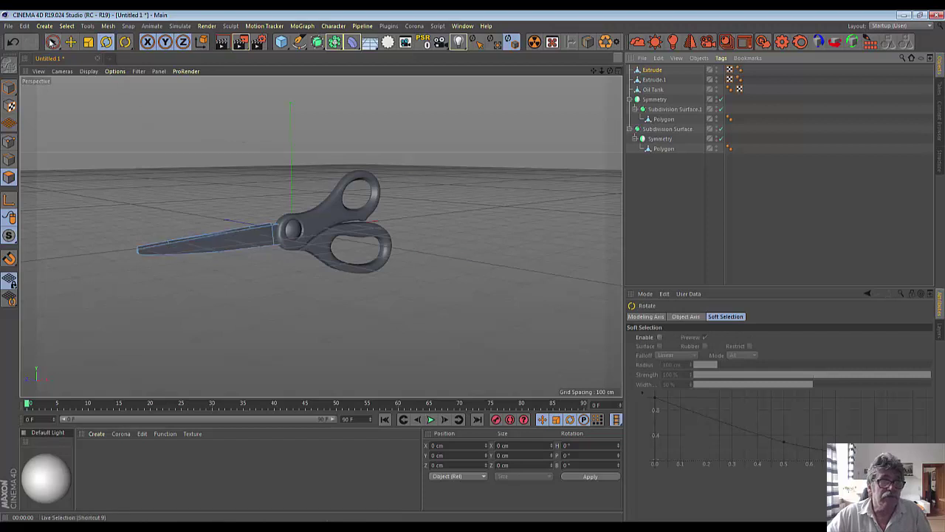
{"action": "left_click", "coordinate": [7, 87]}
{"action": "mouse_move", "coordinate": [323, 222]}
{"action": "left_mouse_down"}
{"action": "mouse_move", "coordinate": [247, 74]}
{"action": "mouse_move", "coordinate": [266, 77]}
{"action": "left_mouse_up"}
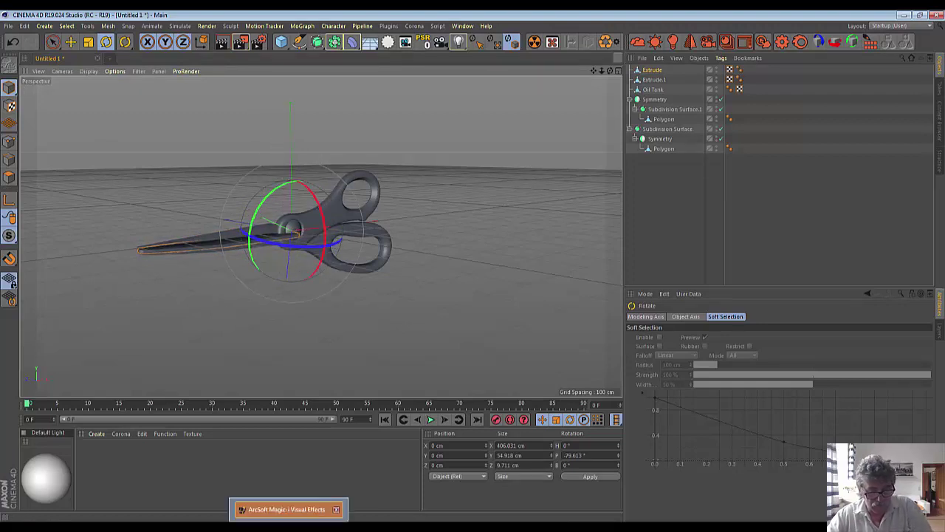
{"action": "key", "text": "ctrl+z"}
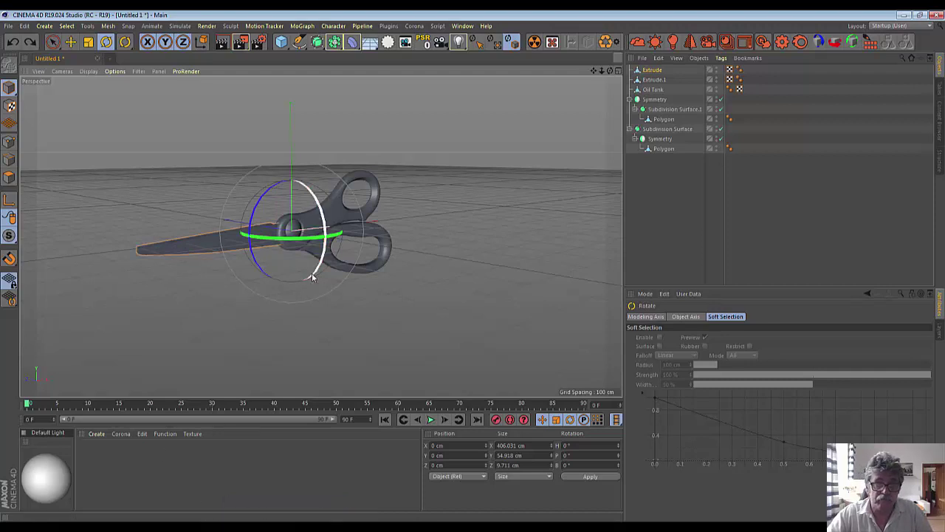
{"action": "mouse_move", "coordinate": [311, 272]}
{"action": "left_mouse_down"}
{"action": "mouse_move", "coordinate": [296, 89]}
{"action": "mouse_move", "coordinate": [153, 76]}
{"action": "mouse_move", "coordinate": [286, 219]}
{"action": "left_mouse_up"}
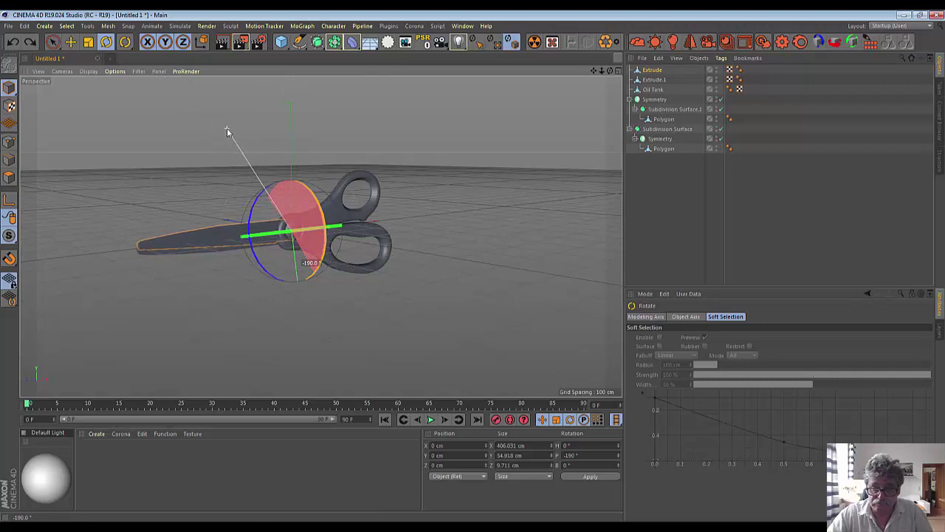
{"action": "left_click_drag", "start_coordinate": [286, 219], "coordinate": [253, 164]}
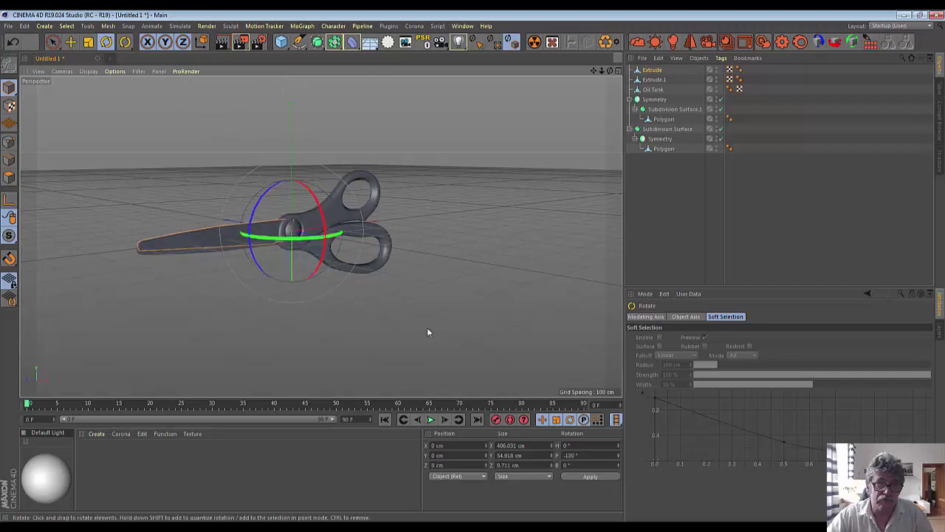
{"action": "left_click", "coordinate": [423, 354]}
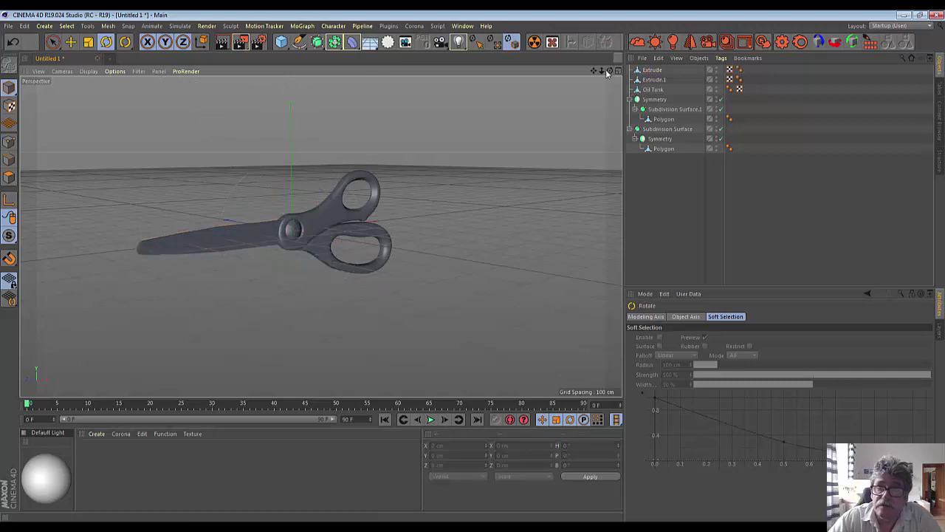
{"action": "mouse_move", "coordinate": [593, 71]}
{"action": "left_mouse_down"}
{"action": "mouse_move", "coordinate": [624, 81]}
{"action": "mouse_move", "coordinate": [169, 110]}
{"action": "left_mouse_up"}
{"action": "left_click", "coordinate": [52, 42]}
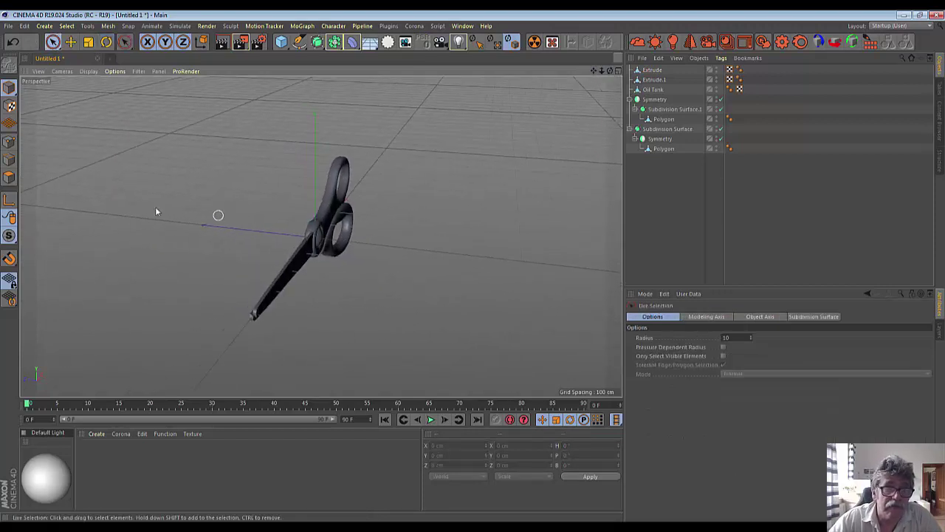
- Move the duplicate blade Extrude along Z to 11.289 cm
{"action": "left_click", "coordinate": [70, 43]}
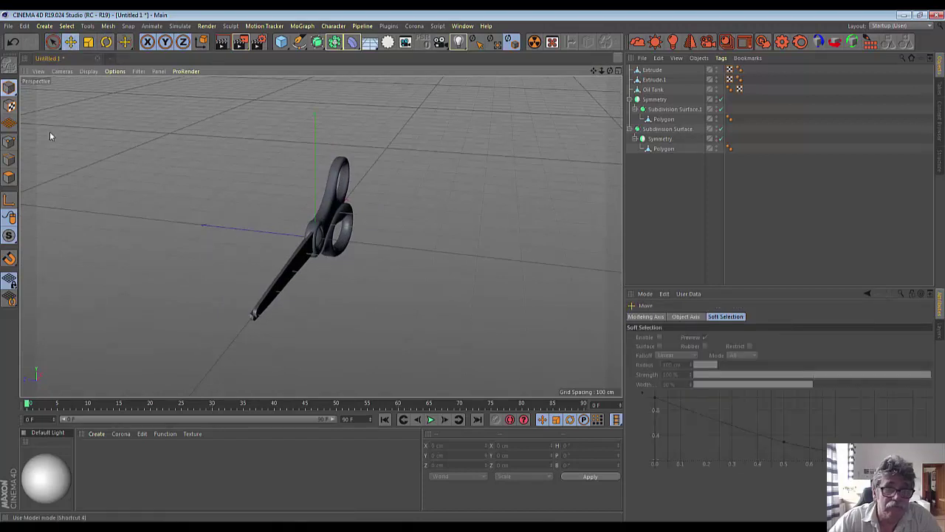
{"action": "left_click", "coordinate": [651, 70]}
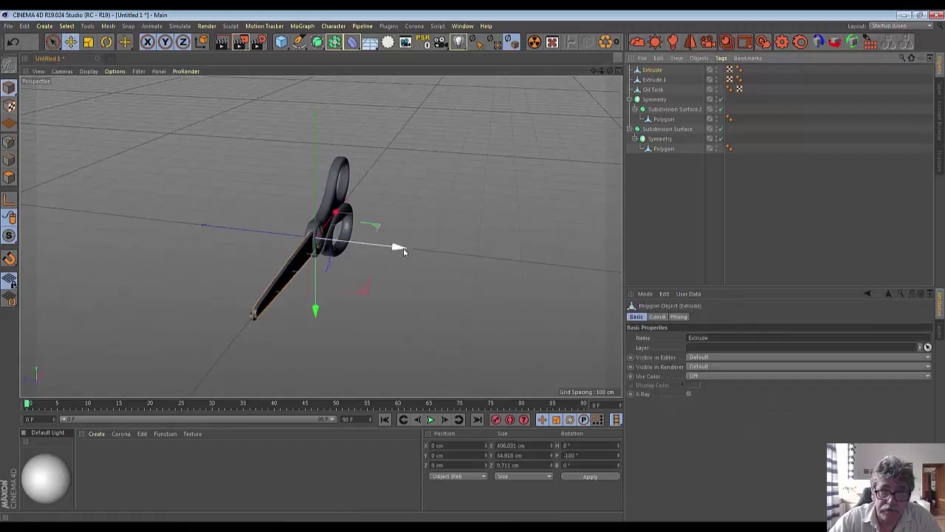
{"action": "left_click_drag", "start_coordinate": [403, 251], "coordinate": [398, 253]}
{"action": "left_click_drag", "start_coordinate": [400, 253], "coordinate": [399, 252]}
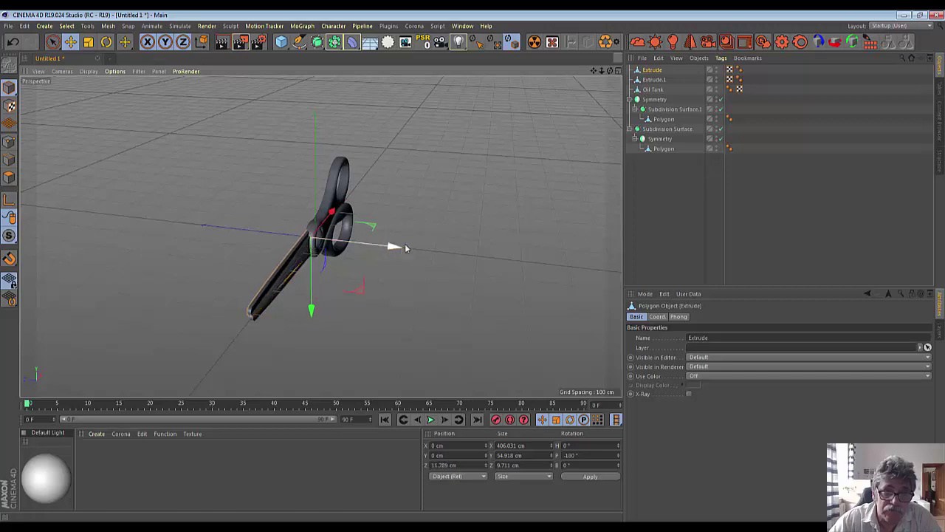
- Position the copy at Y -2.129 cm and X 3.203 cm, aligned with the pivot
{"action": "left_click_drag", "start_coordinate": [601, 70], "coordinate": [547, 103]}
{"action": "left_click_drag", "start_coordinate": [311, 236], "coordinate": [464, 139], "text": "alt"}
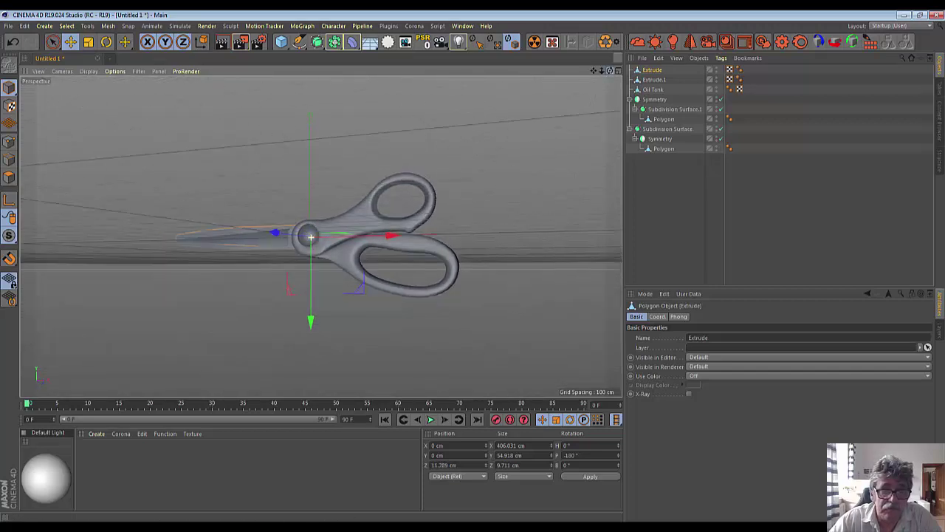
{"action": "scroll", "coordinate": [170, 245], "scroll_direction": "up", "scroll_amount": 3}
{"action": "scroll", "coordinate": [171, 245], "scroll_direction": "up", "scroll_amount": 3}
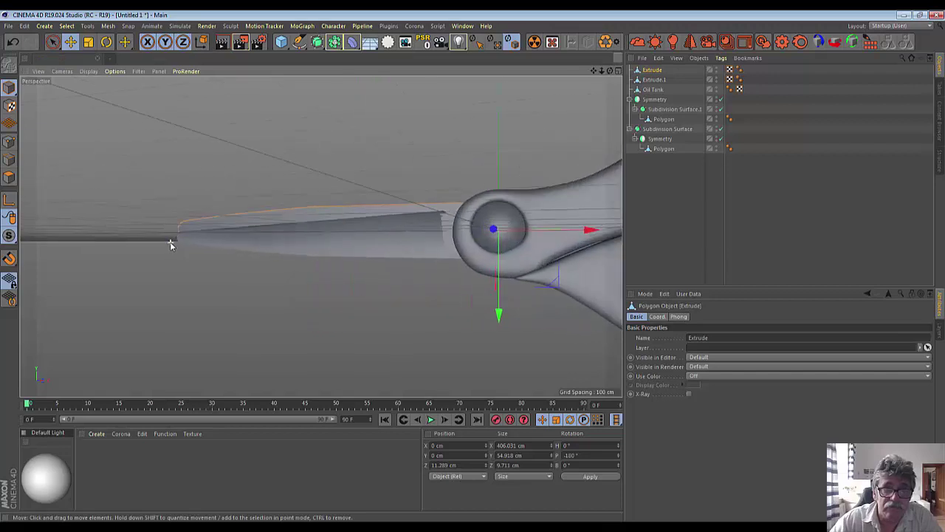
{"action": "scroll", "coordinate": [170, 245], "scroll_direction": "up", "scroll_amount": 2}
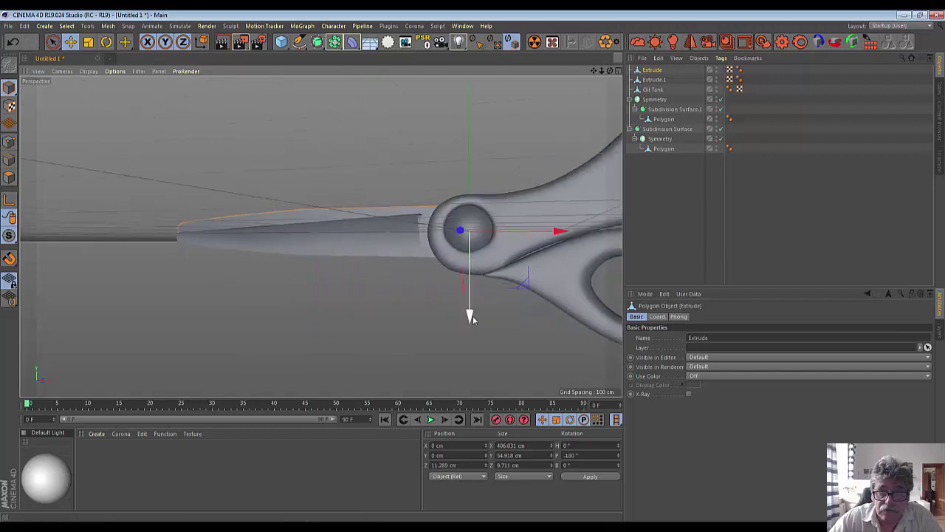
{"action": "left_click_drag", "start_coordinate": [470, 314], "coordinate": [471, 317]}
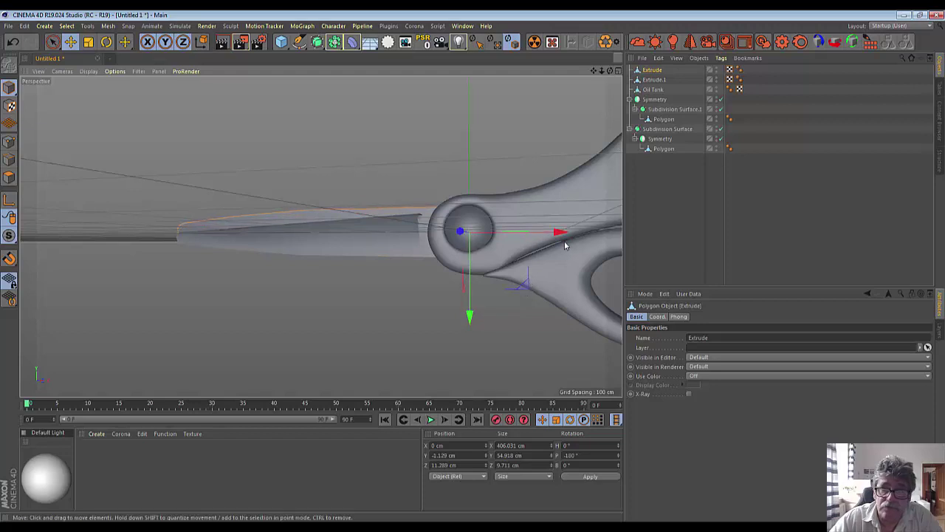
{"action": "left_click_drag", "start_coordinate": [562, 233], "coordinate": [559, 233]}
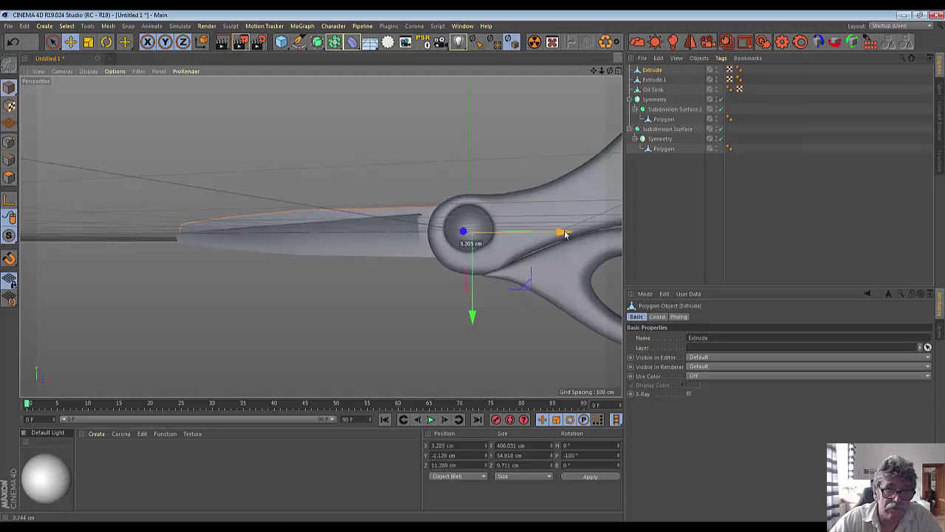
{"action": "scroll", "coordinate": [542, 254], "scroll_direction": "down", "scroll_amount": 3}
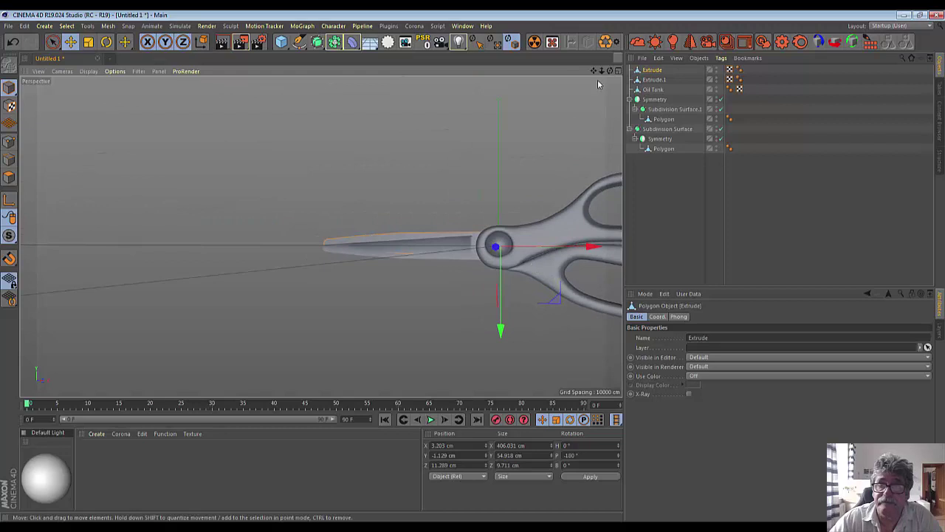
{"action": "left_click_drag", "start_coordinate": [601, 72], "coordinate": [613, 74]}
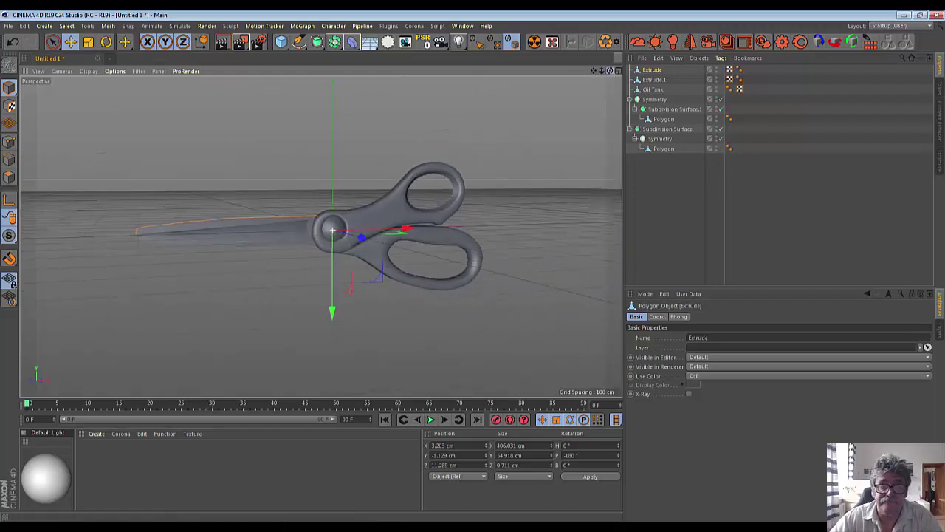
{"action": "left_click", "coordinate": [222, 45]}
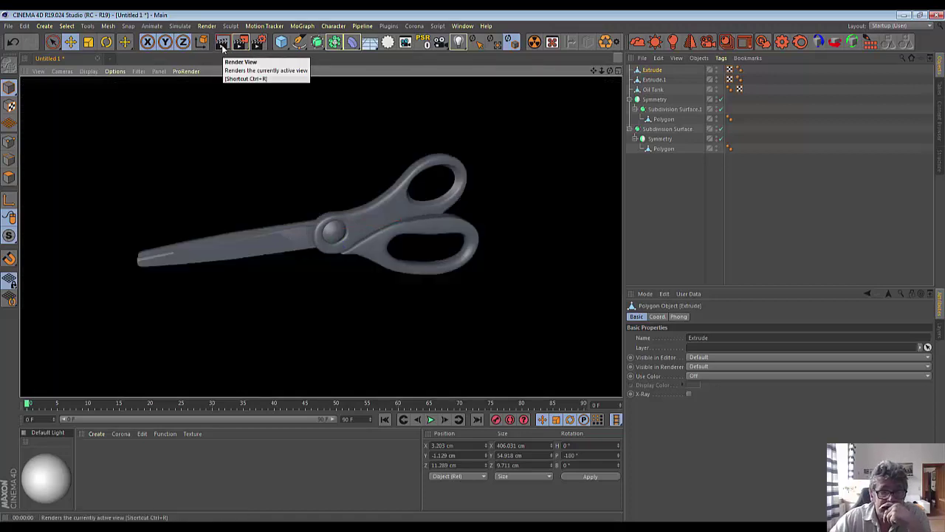
{"action": "scroll", "coordinate": [187, 264], "scroll_direction": "up", "scroll_amount": 1}
{"action": "scroll", "coordinate": [187, 264], "scroll_direction": "up", "scroll_amount": 3}
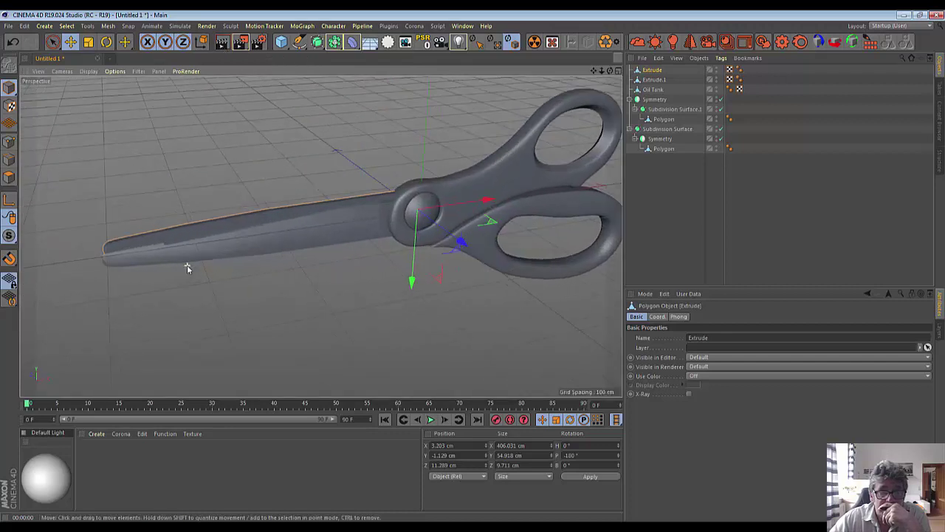
{"action": "scroll", "coordinate": [187, 268], "scroll_direction": "down", "scroll_amount": 2}
{"action": "scroll", "coordinate": [187, 268], "scroll_direction": "down", "scroll_amount": 2}
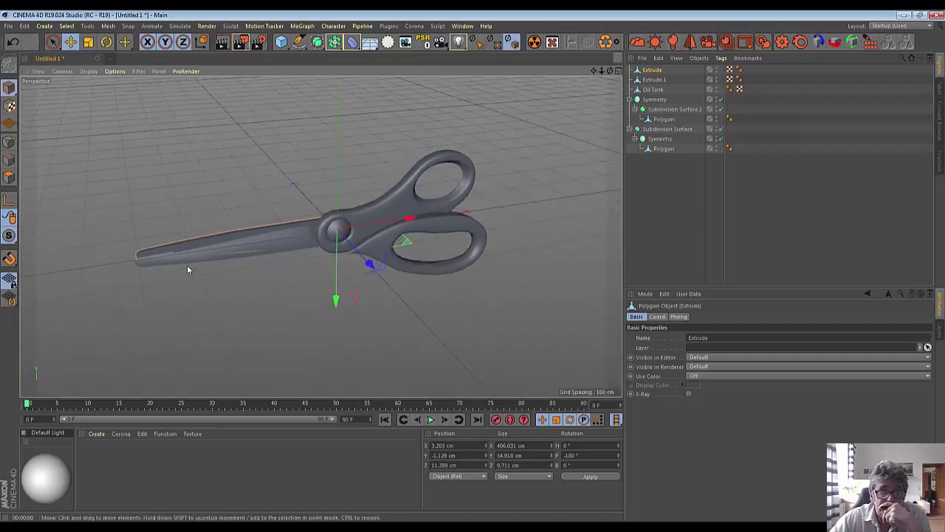
{"action": "left_click", "coordinate": [284, 242]}
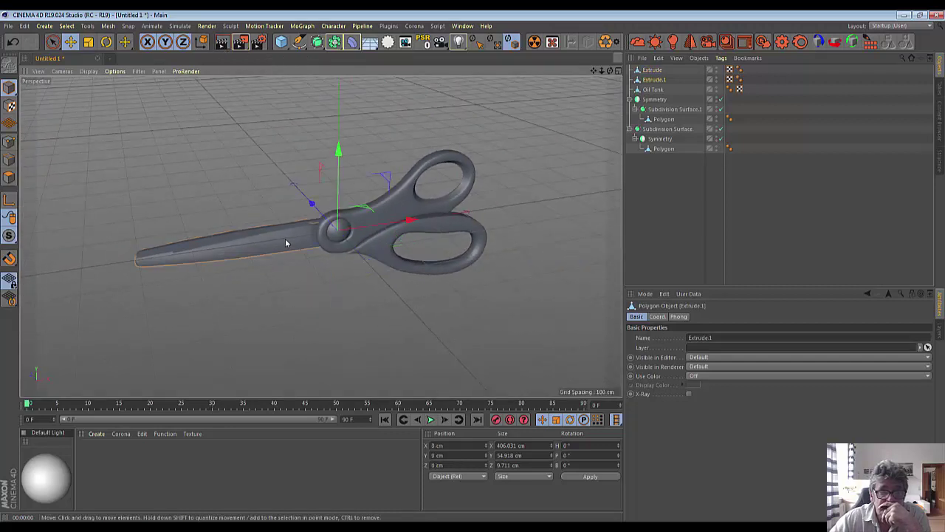
{"action": "left_click", "coordinate": [223, 44]}
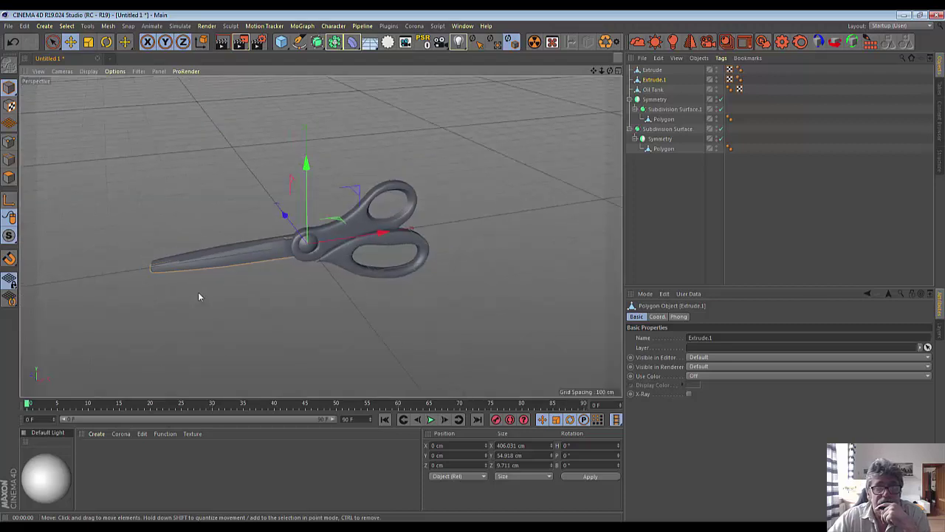
{"action": "scroll", "coordinate": [214, 306], "scroll_direction": "up", "scroll_amount": 4}
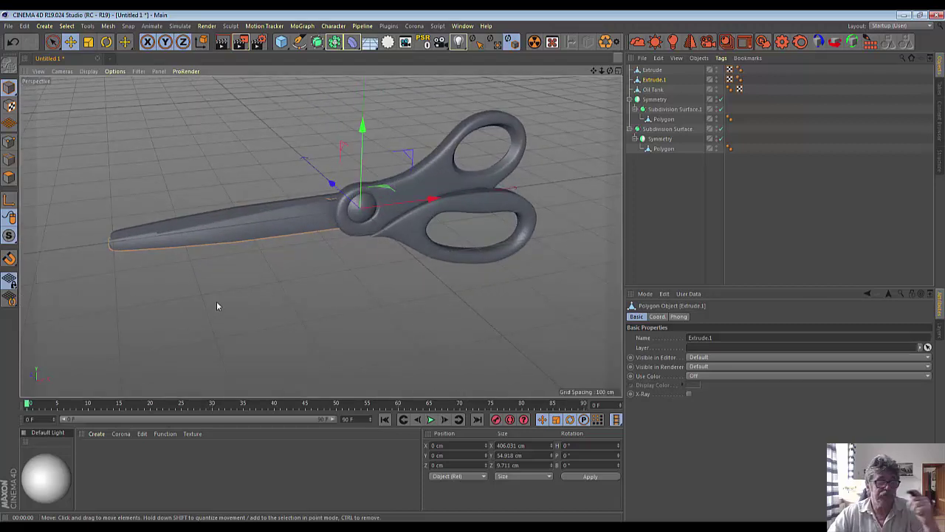